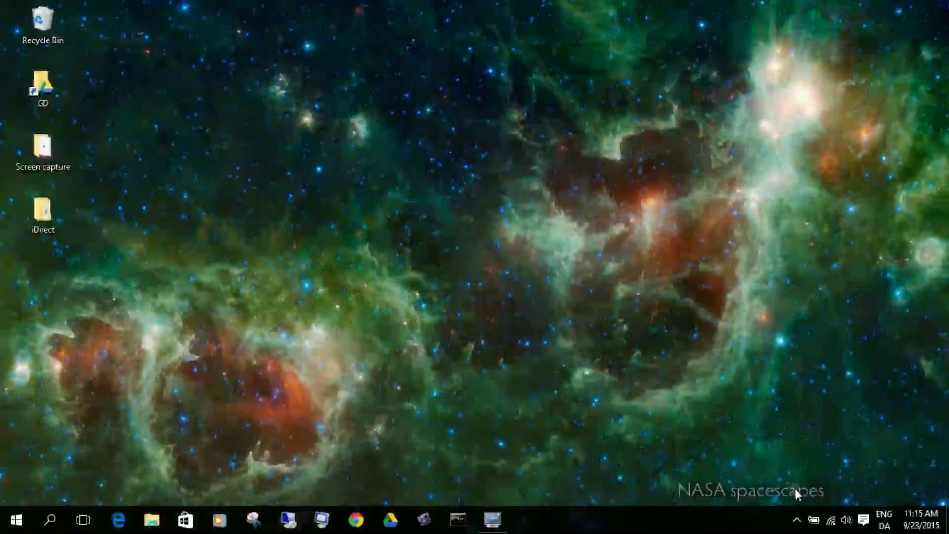
Go via Network and Sharing Center's adapter list to LAN-forbindelse's TCP/IPv4 Properties dialog
{"action": "left_click", "coordinate": [831, 522]}
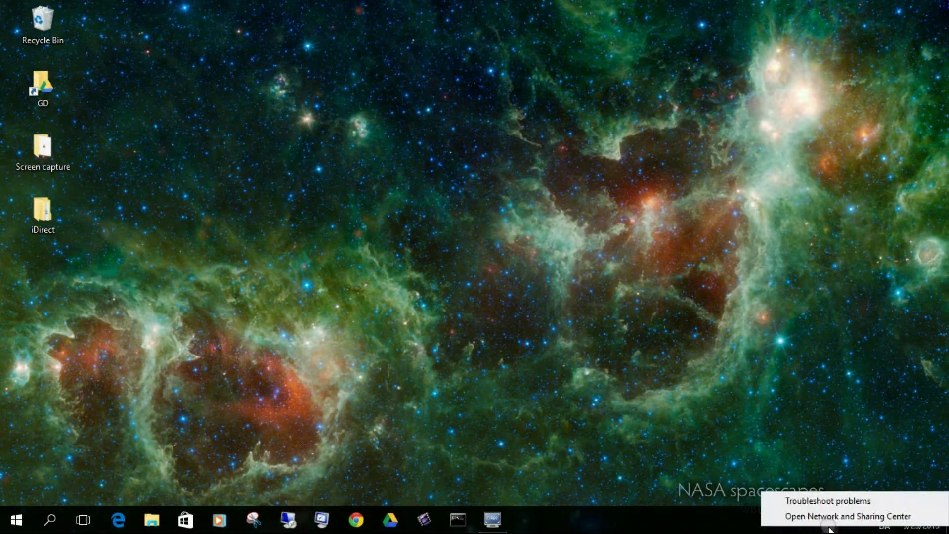
{"action": "left_click", "coordinate": [811, 513]}
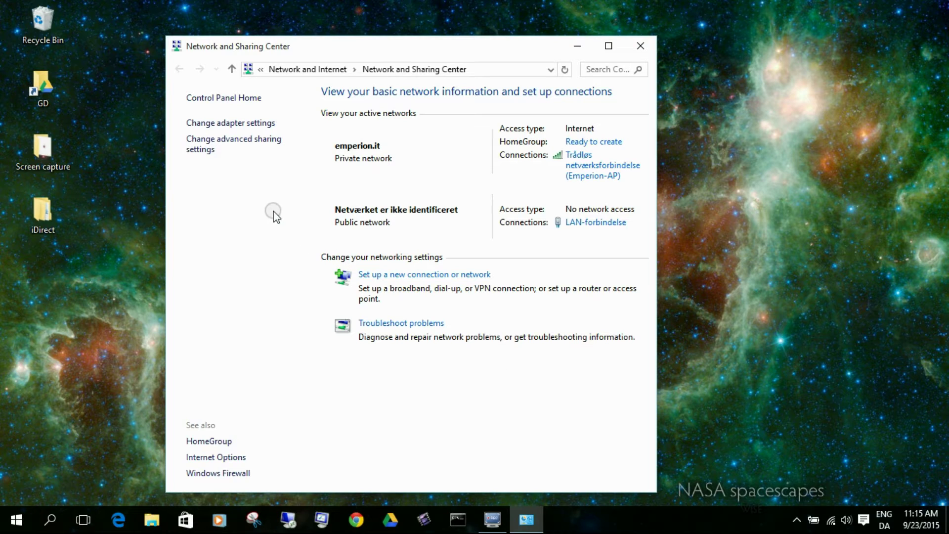
{"action": "left_click", "coordinate": [214, 123]}
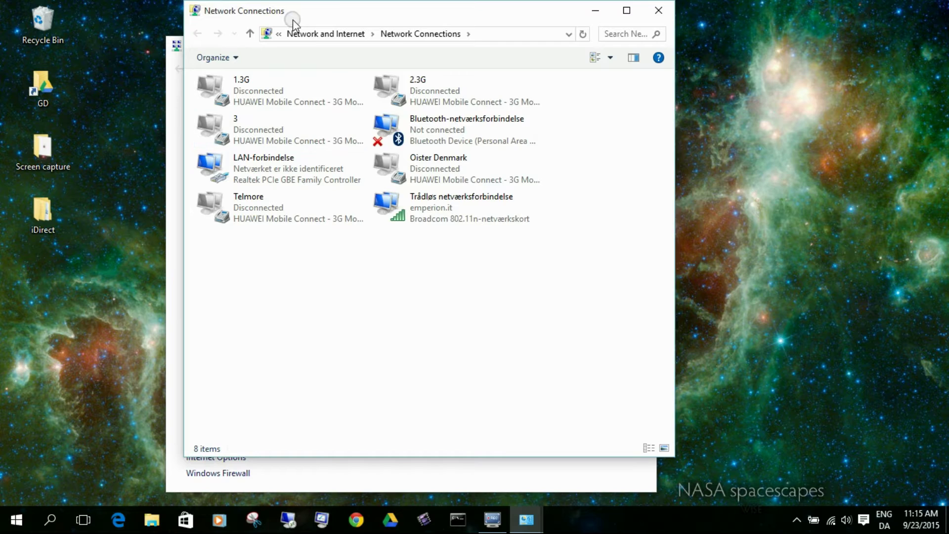
{"action": "left_click_drag", "start_coordinate": [332, 12], "coordinate": [528, 129]}
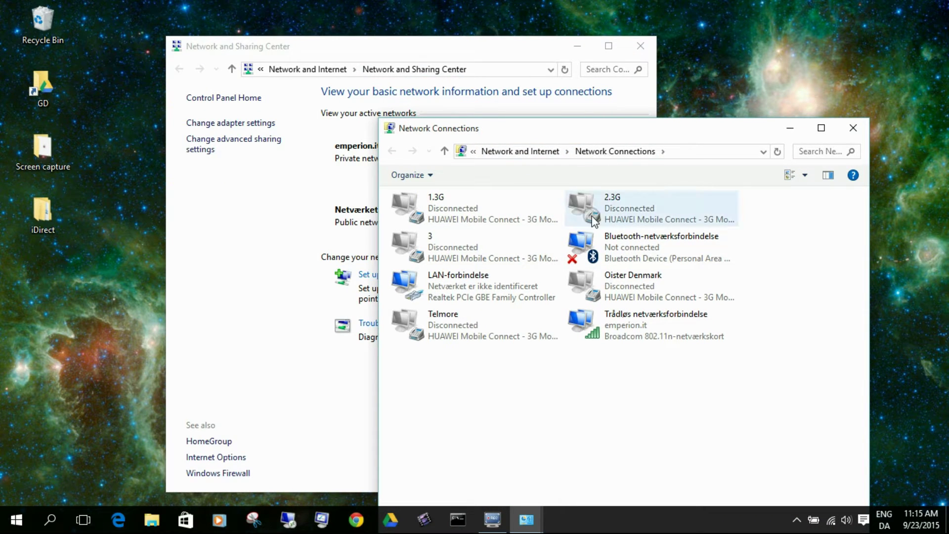
{"action": "left_click", "coordinate": [454, 281]}
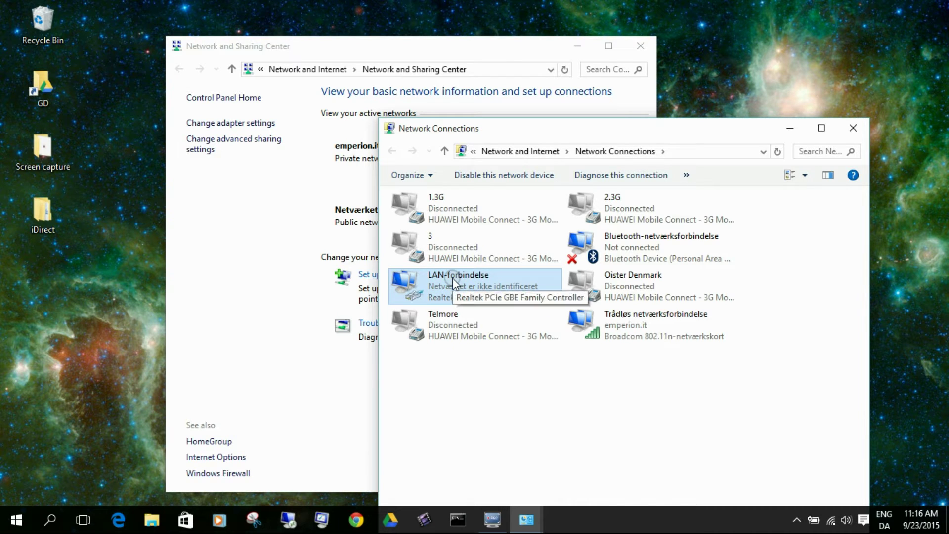
{"action": "right_click", "coordinate": [452, 279]}
{"action": "left_click", "coordinate": [488, 413]}
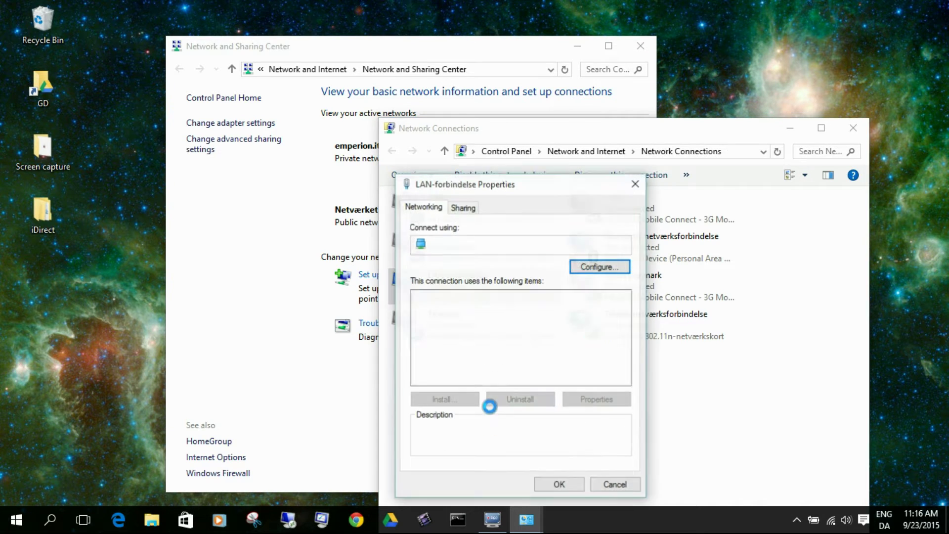
{"action": "left_click", "coordinate": [478, 333]}
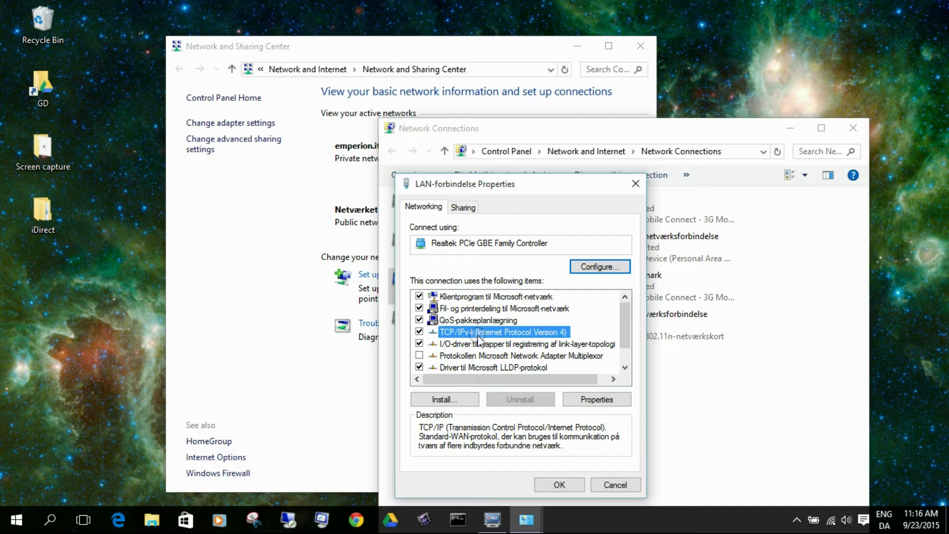
{"action": "left_click", "coordinate": [593, 400]}
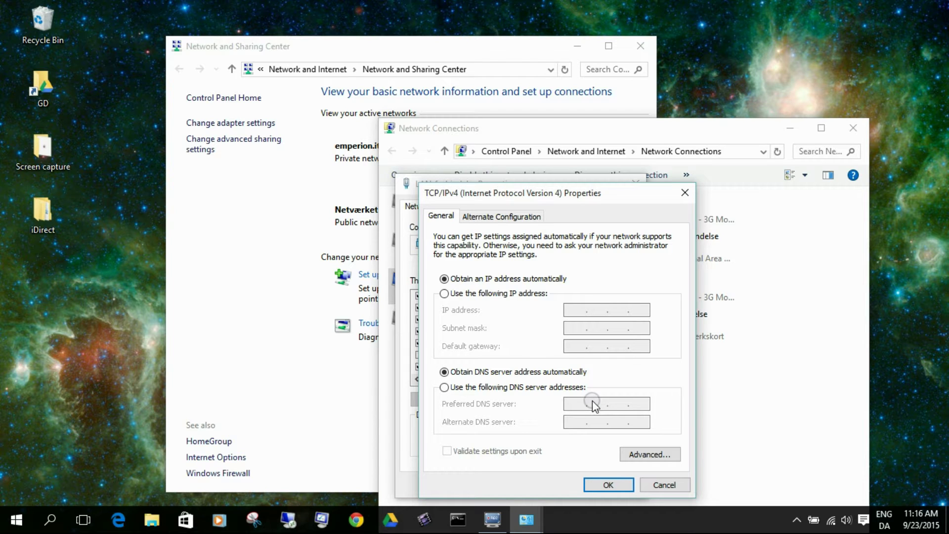
Assign LAN-forbindelse static IP 192.168.0.2 with mask 255.255.255.0 and confirm the properties
{"action": "left_click", "coordinate": [444, 293]}
{"action": "left_click", "coordinate": [569, 310]}
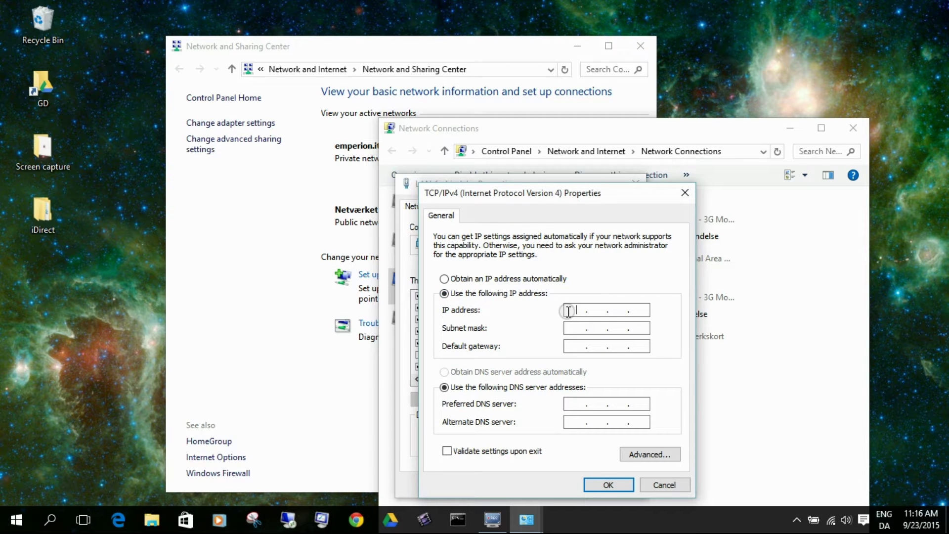
{"action": "type", "text": "192 . 168 . 0"}
{"action": "key", "text": "BackSpace"}
{"action": "key", "text": "BackSpace"}
{"action": "key", "text": "BackSpace"}
{"action": "key", "text": "BackSpace"}
{"action": "key", "text": "BackSpace"}
{"action": "key", "text": "BackSpace"}
{"action": "type", "text": "1"}
{"action": "type", "text": "80"}
{"action": "type", "text": "88"}
{"action": "key", "text": "BackSpace"}
{"action": "type", "text": "192 . 168"}
{"action": "key", "text": "Tab"}
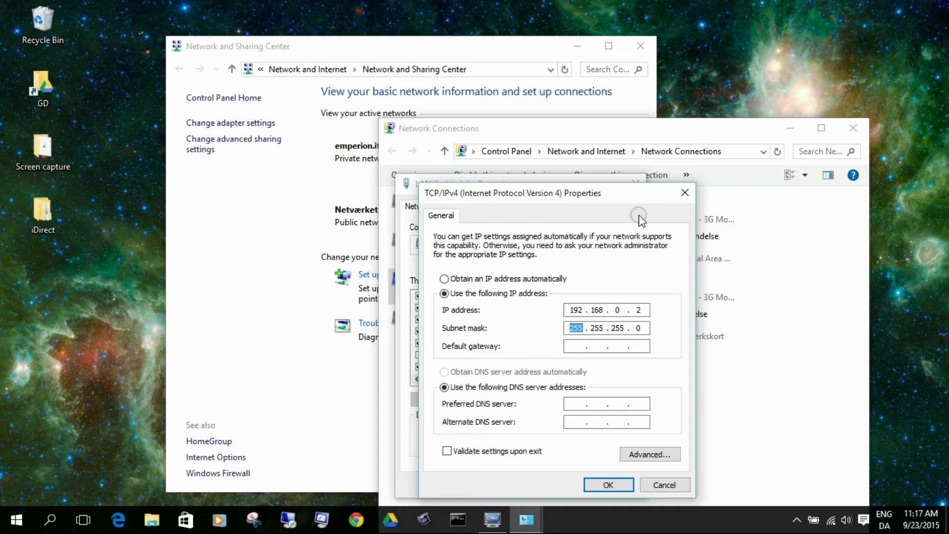
{"action": "left_click", "coordinate": [598, 485]}
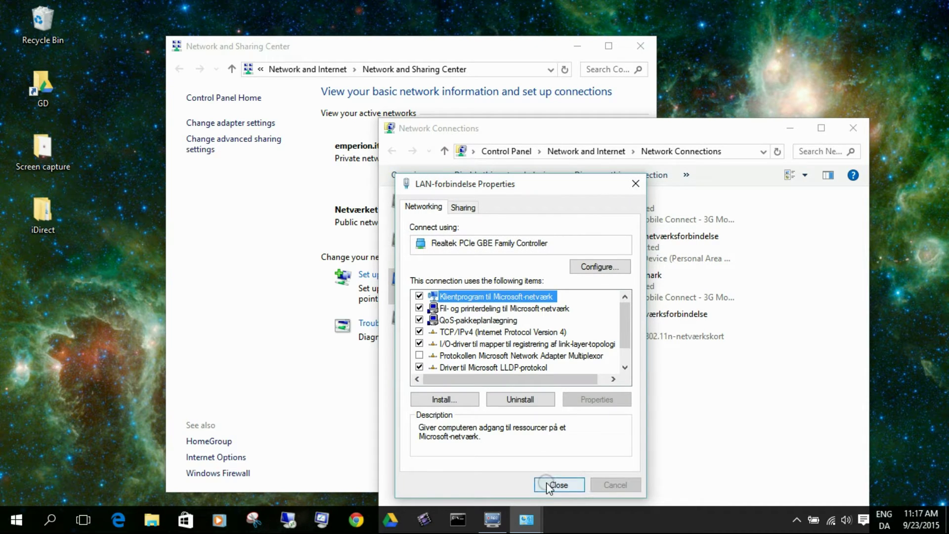
{"action": "left_click", "coordinate": [558, 485]}
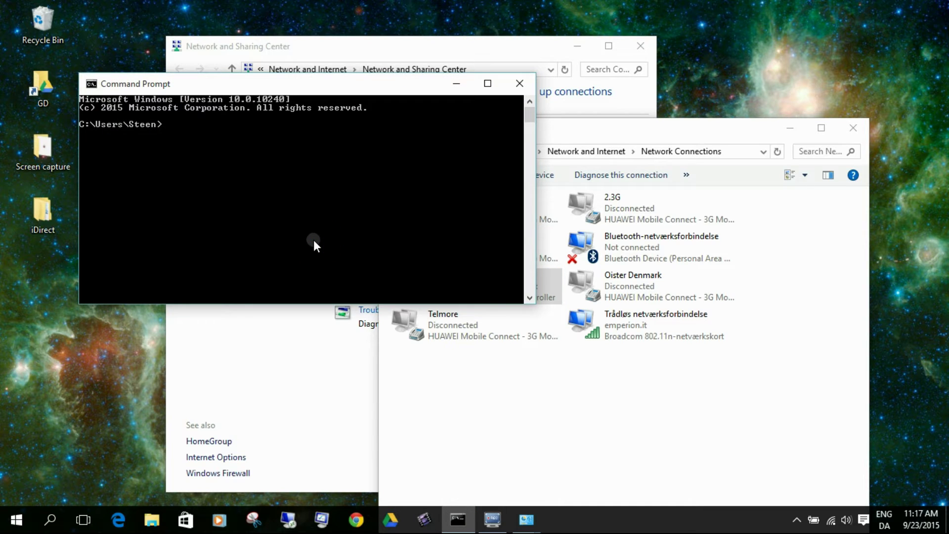
Ping 192.168.0.1 in Command Prompt, confirm 4 replies with 0% loss, then minimize it
{"action": "type", "text": "ping 192.168.0.1"}
{"action": "key", "text": "Return"}
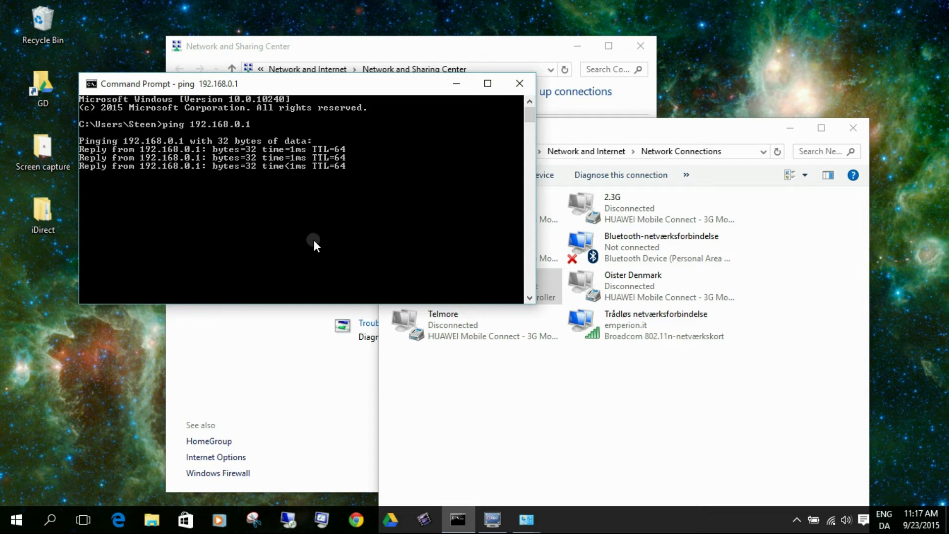
{"action": "key", "text": "Return"}
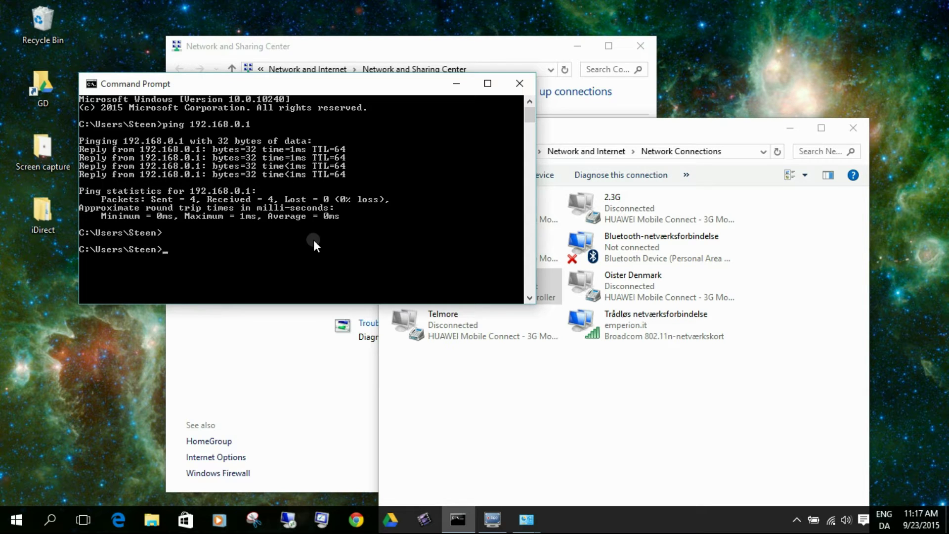
{"action": "left_click", "coordinate": [453, 82]}
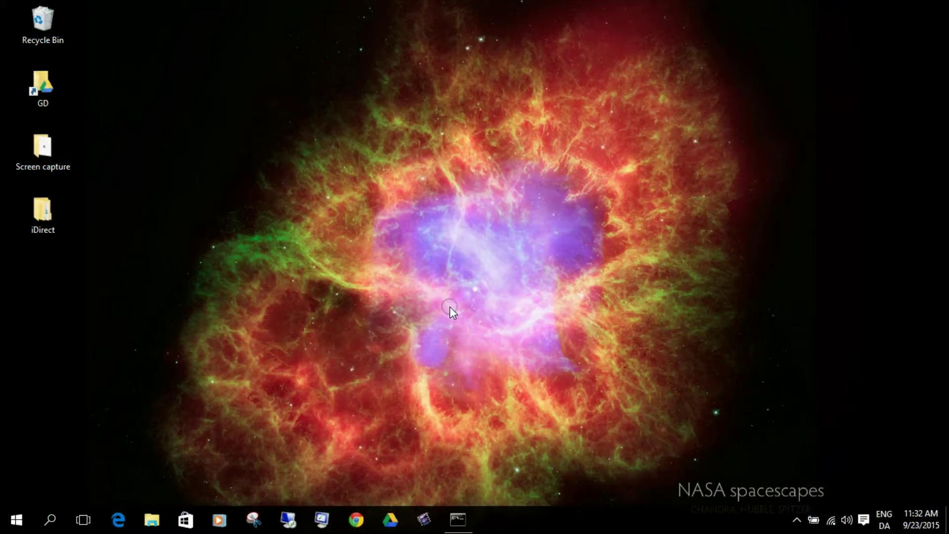
Open iDirect > Remote_Software_and_iSite_Evolution_14.0.3.5 on the desktop and launch iSite.exe
{"action": "left_click", "coordinate": [43, 214]}
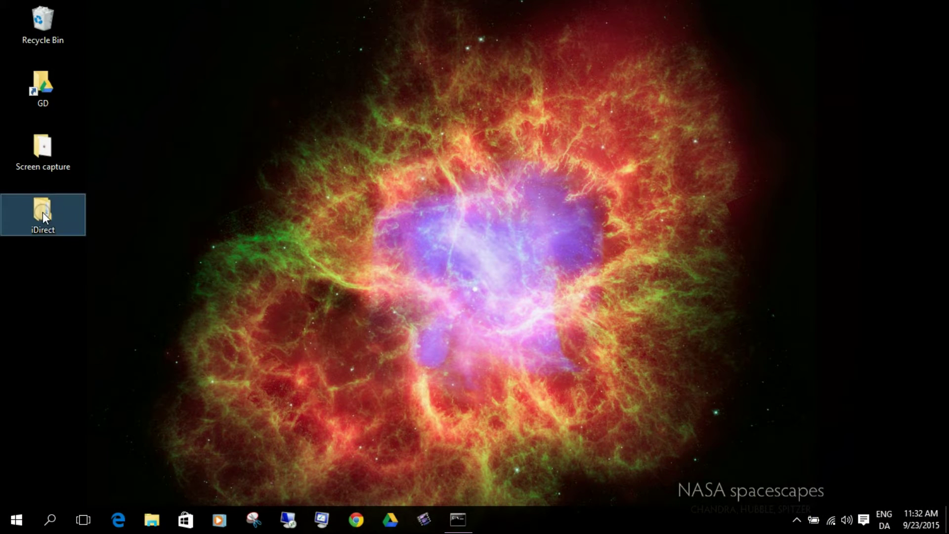
{"action": "double_click", "coordinate": [43, 214]}
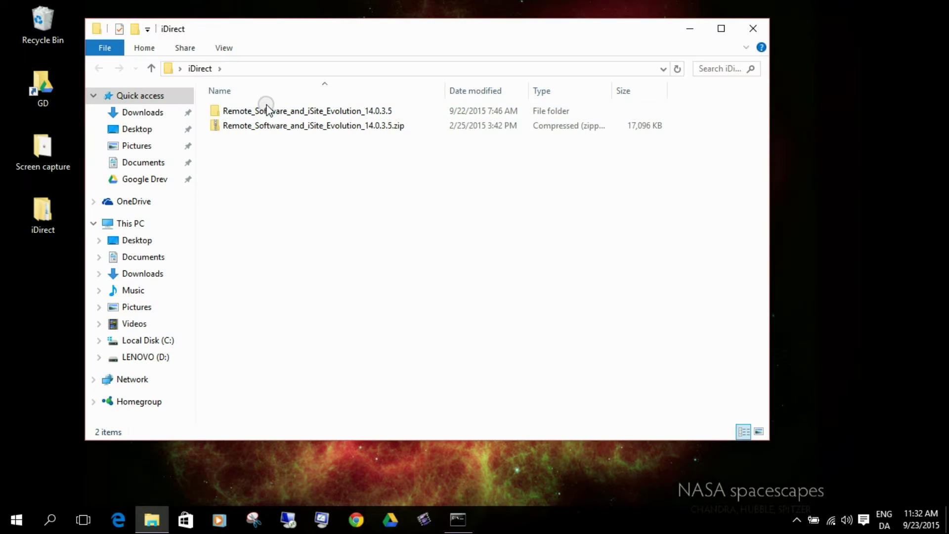
{"action": "left_click", "coordinate": [267, 109]}
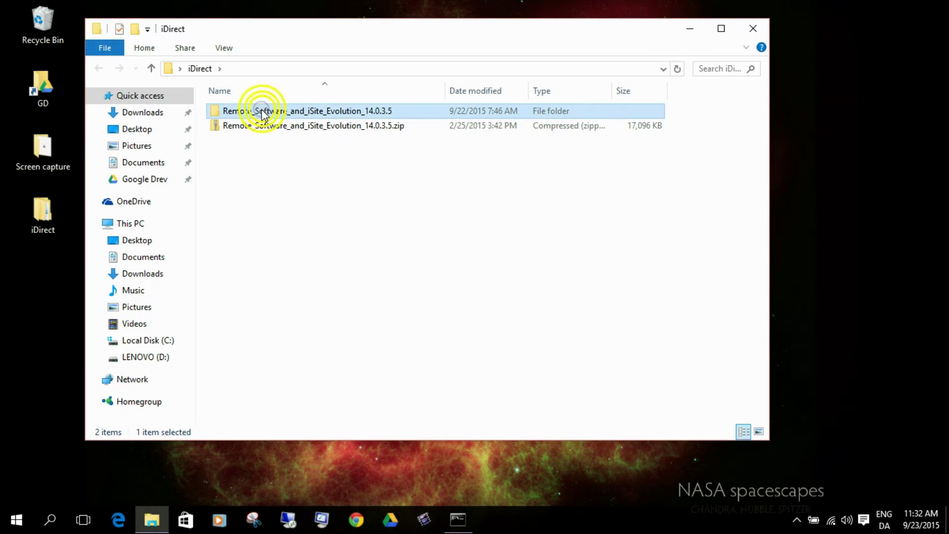
{"action": "double_click", "coordinate": [260, 110]}
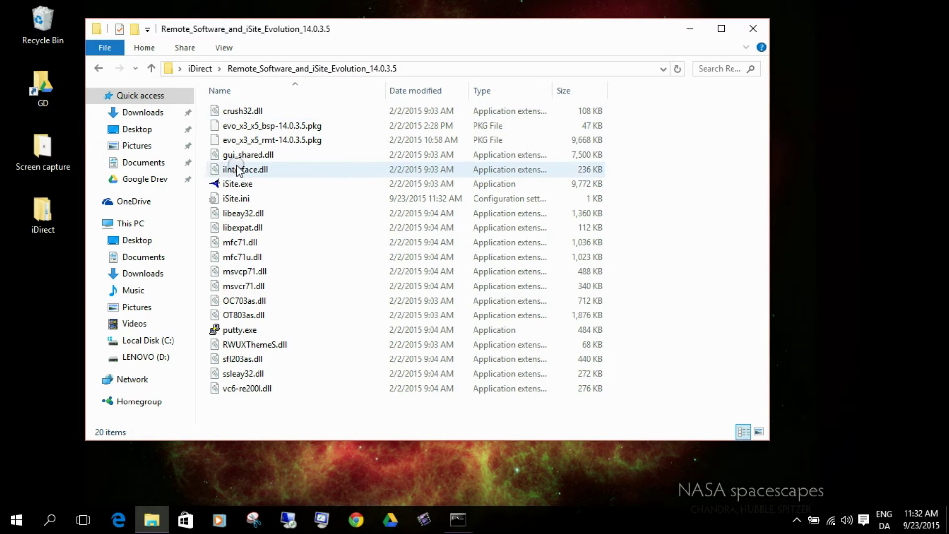
{"action": "left_click", "coordinate": [226, 186]}
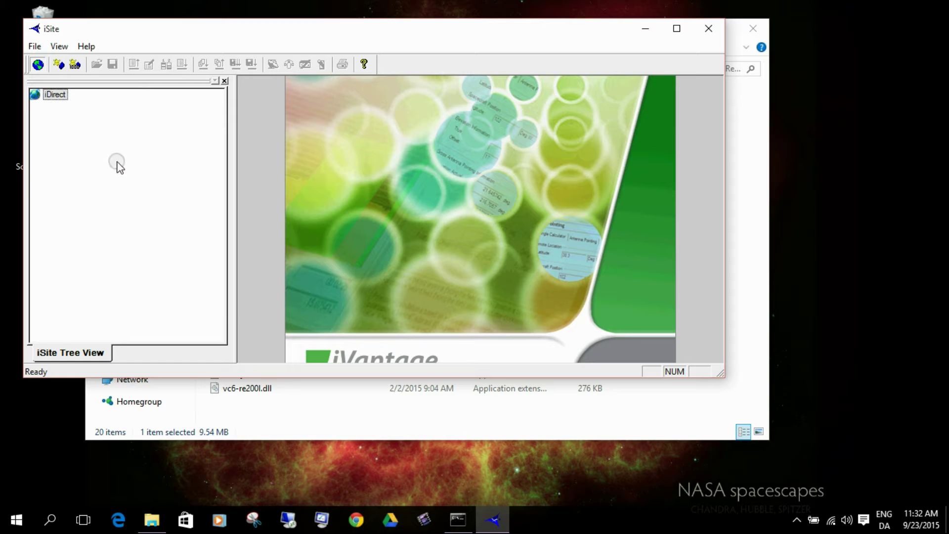
Maximize iSite and add a new Unknown modem entry under the iDirect node
{"action": "left_click", "coordinate": [677, 29]}
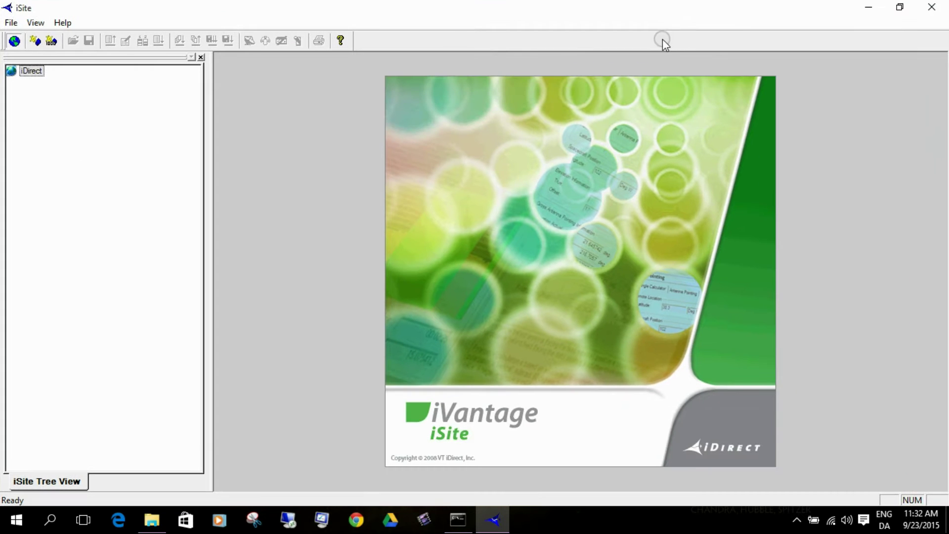
{"action": "left_click", "coordinate": [28, 72]}
{"action": "left_click", "coordinate": [28, 72]}
{"action": "right_click", "coordinate": [28, 72]}
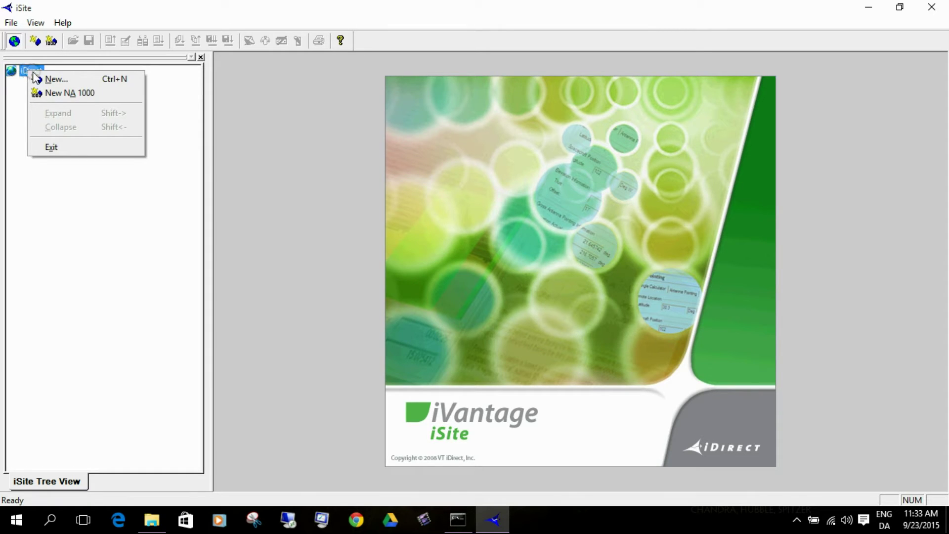
{"action": "left_click", "coordinate": [47, 80]}
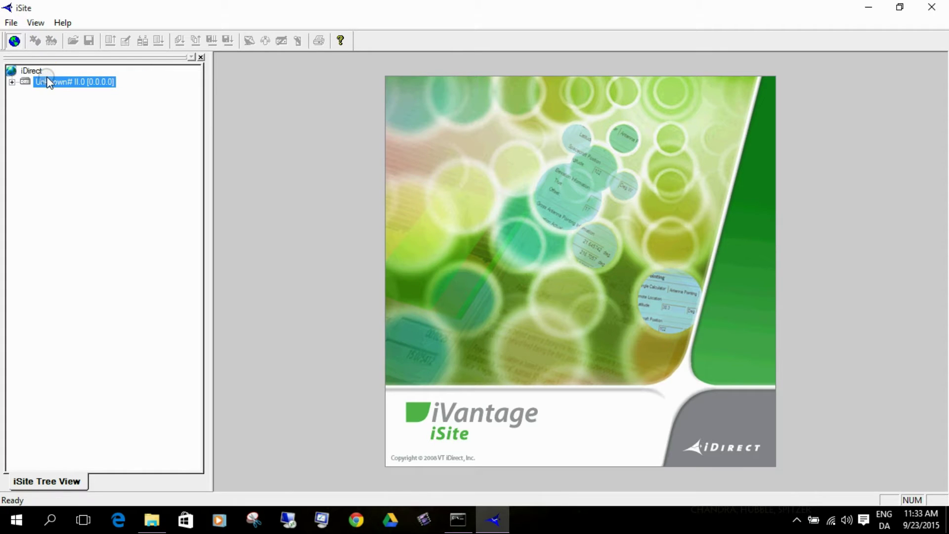
{"action": "left_click", "coordinate": [56, 84]}
{"action": "left_click", "coordinate": [110, 82]}
Log in to the modem at 192.168.0.1 with the admin password, FIPS unchecked
{"action": "right_click", "coordinate": [54, 81]}
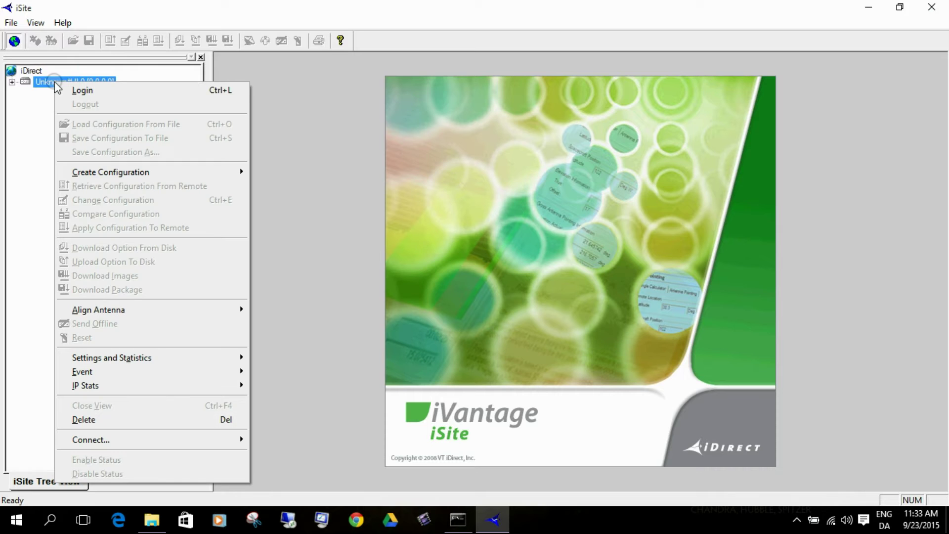
{"action": "left_click", "coordinate": [80, 94]}
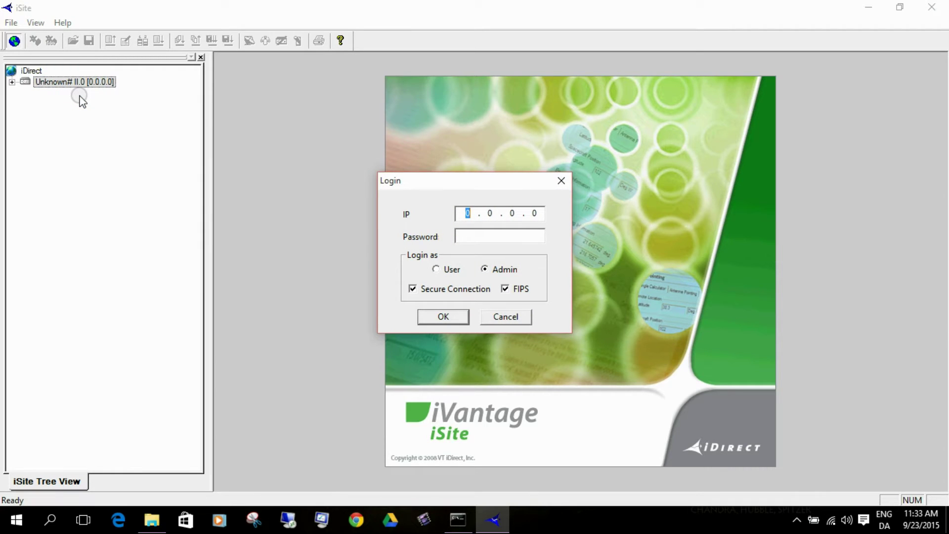
{"action": "type", "text": "192 . 168 . 0 . 1"}
{"action": "left_click", "coordinate": [464, 234]}
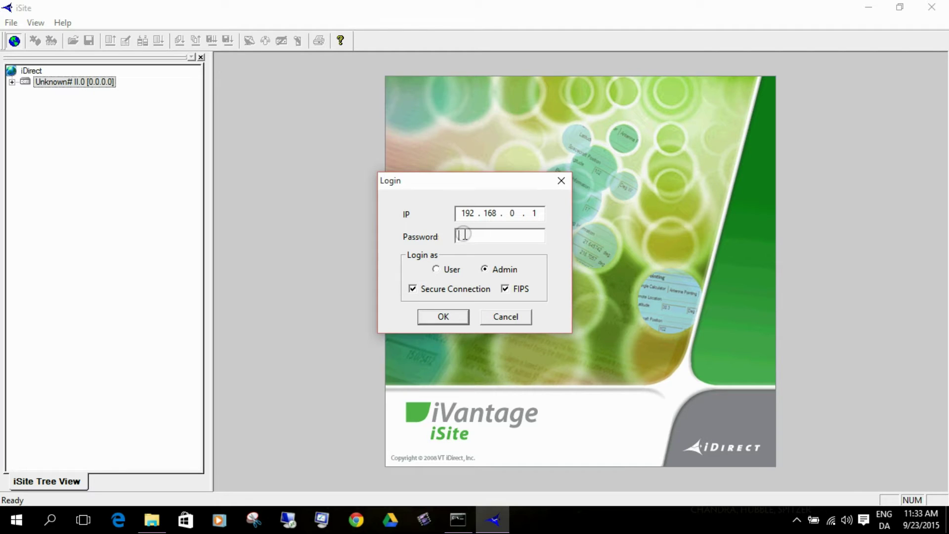
{"action": "type", "text": "*********"}
{"action": "left_click", "coordinate": [505, 289]}
{"action": "left_click", "coordinate": [506, 289]}
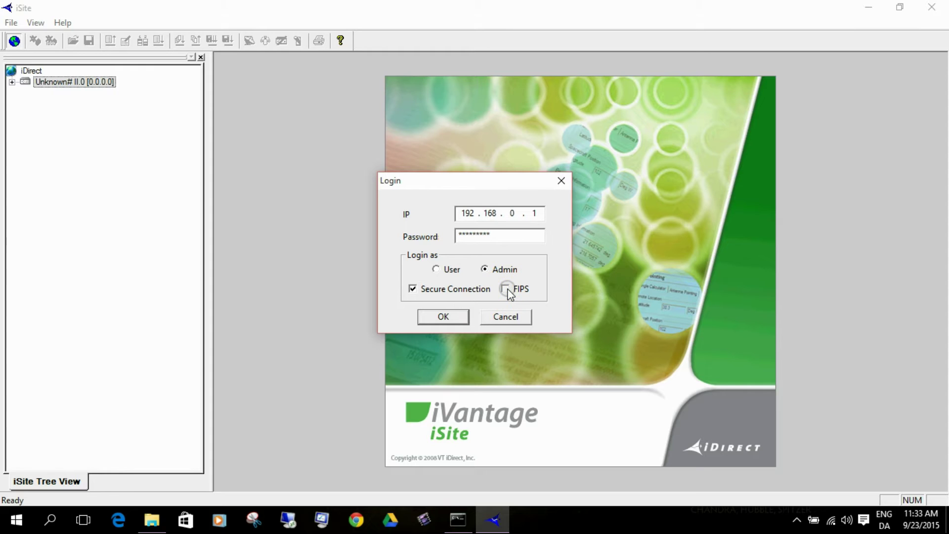
{"action": "left_click", "coordinate": [453, 317]}
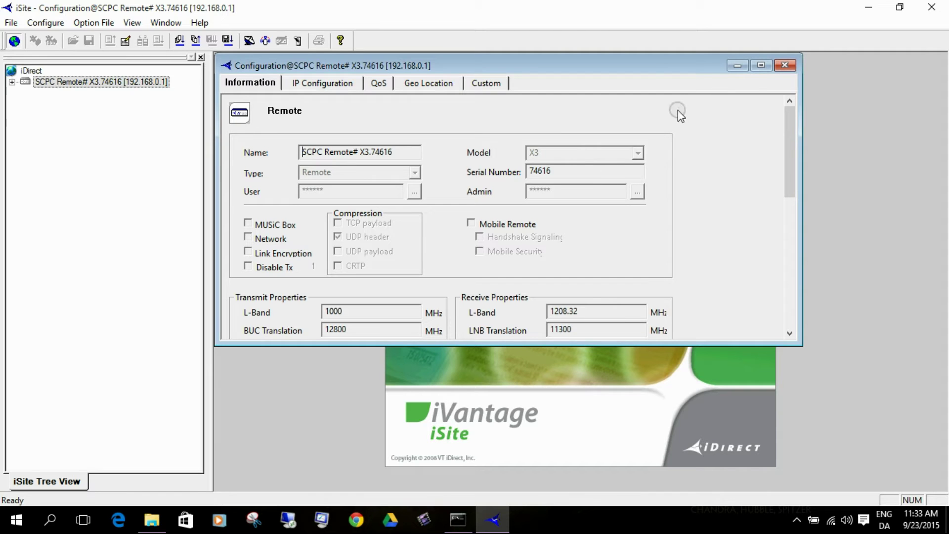
Maximize the SCPC Remote# X3.74616 configuration window to show its transmit and receive settings
{"action": "left_click", "coordinate": [760, 66]}
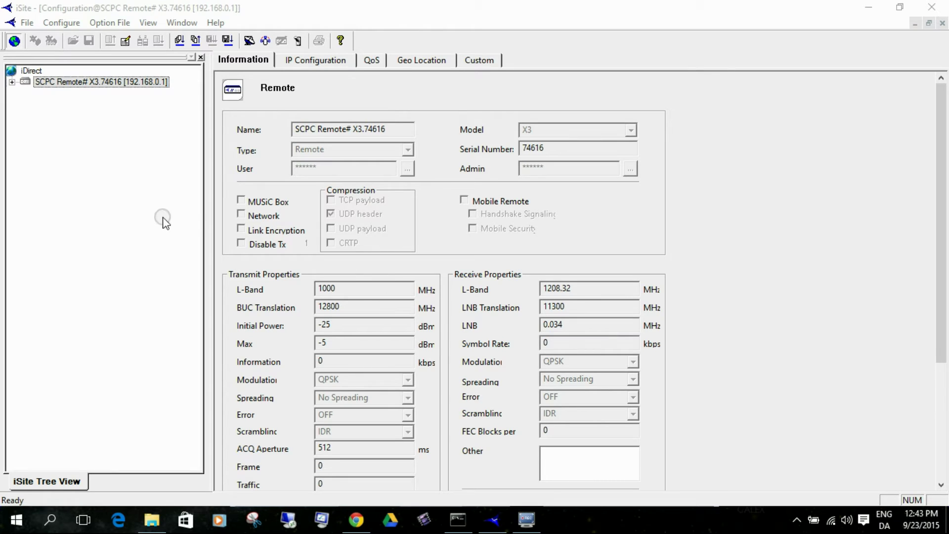
{"action": "left_click", "coordinate": [60, 23]}
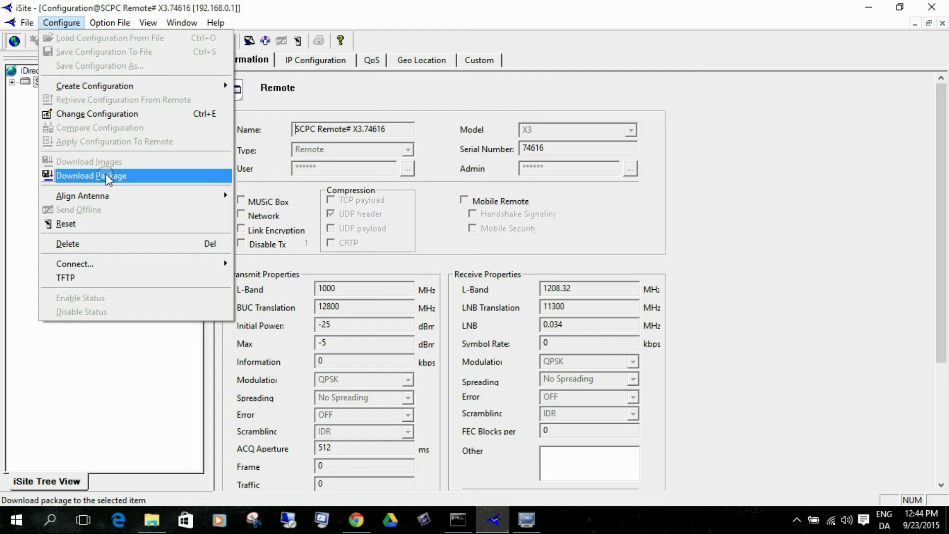
Open Configure > Download Package and browse to the X3/X5 .pkg firmware files
{"action": "left_click", "coordinate": [106, 173]}
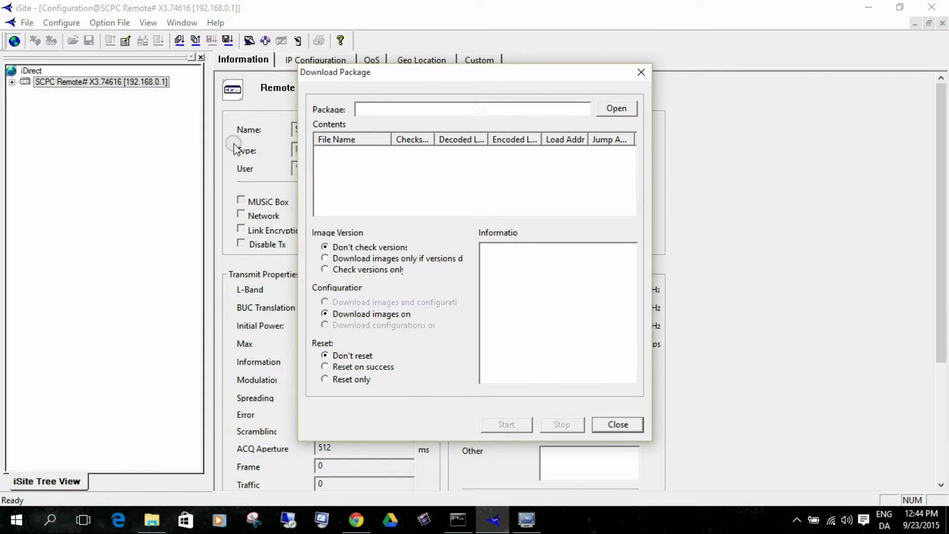
{"action": "left_click", "coordinate": [616, 109]}
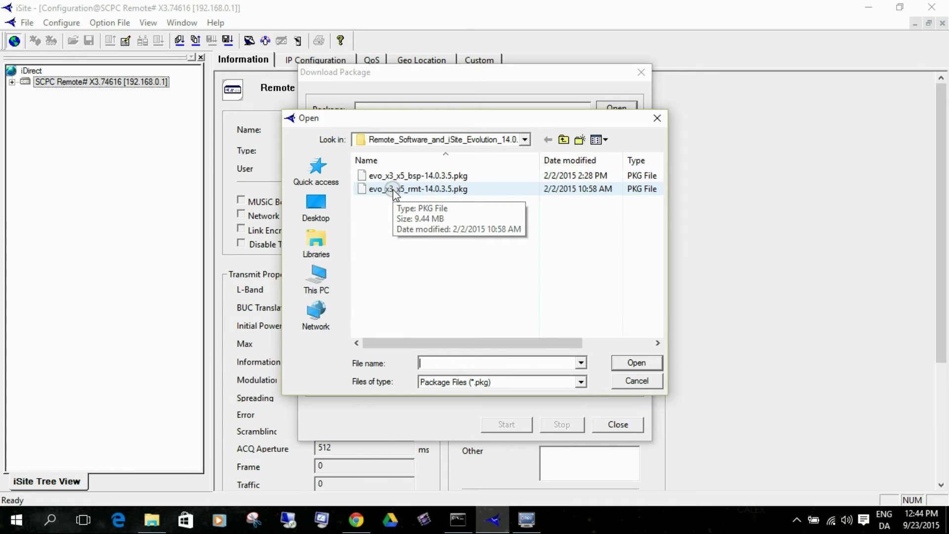
Select evo_x3_x5_bsp-14.0.3.5.pkg in the file browser
{"action": "left_click", "coordinate": [398, 178]}
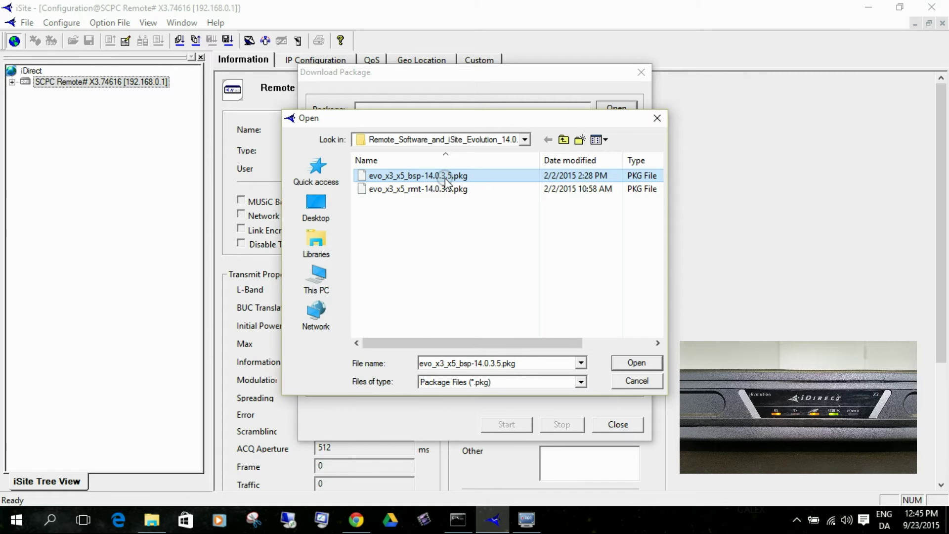
Load evo_x3_x5_bsp-14.0.3.5.pkg so its contents list in the Download Package window
{"action": "left_click", "coordinate": [645, 362]}
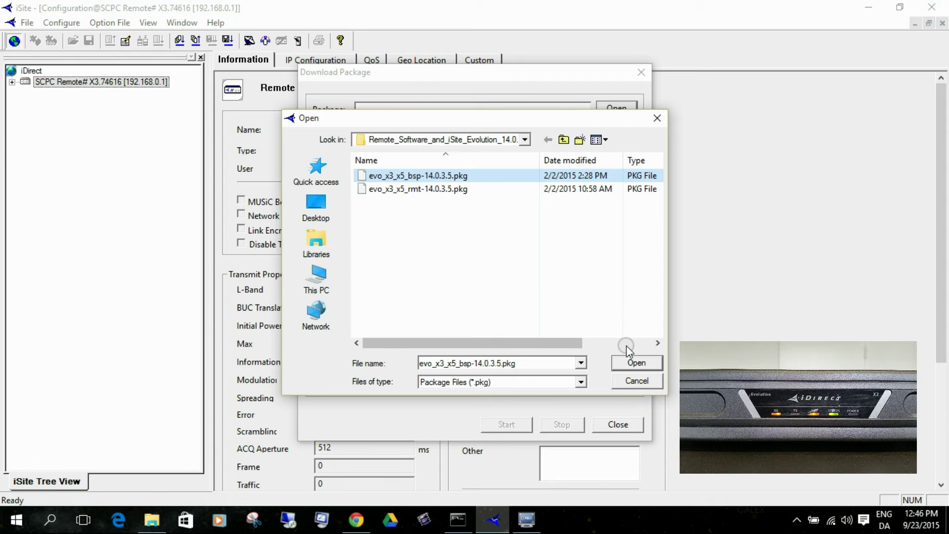
{"action": "left_click", "coordinate": [636, 363]}
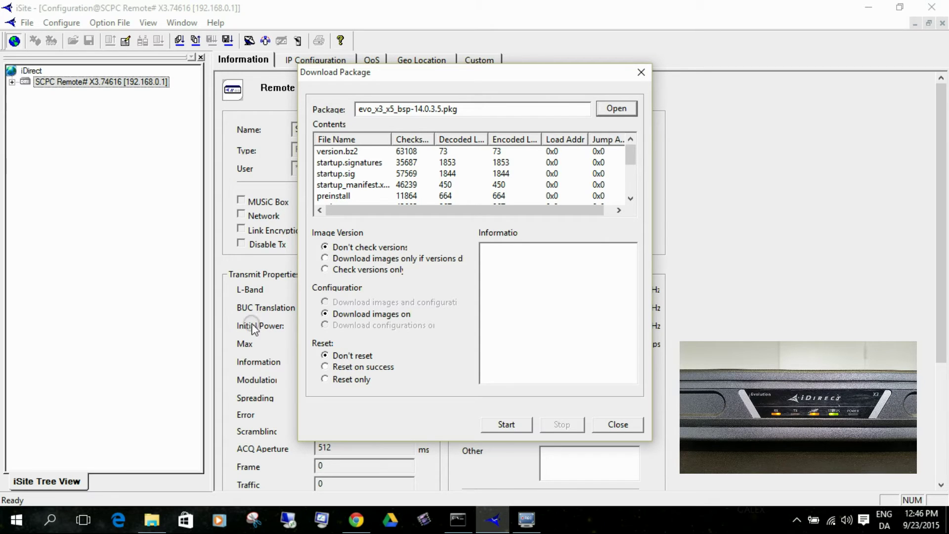
Telnet to 192.168.0.1 from Command Prompt and log in as admin with its password
{"action": "left_click", "coordinate": [452, 526]}
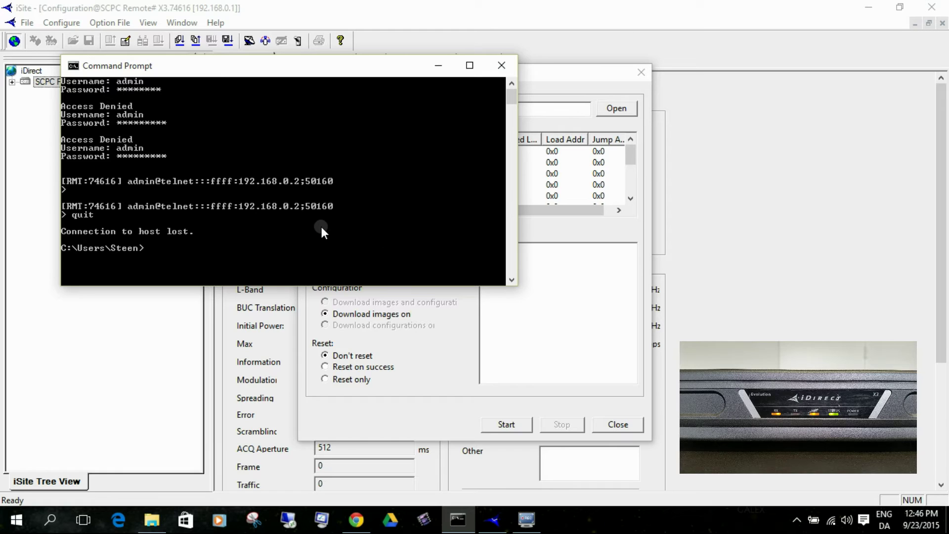
{"action": "type", "text": "telnet 192.168.0.1"}
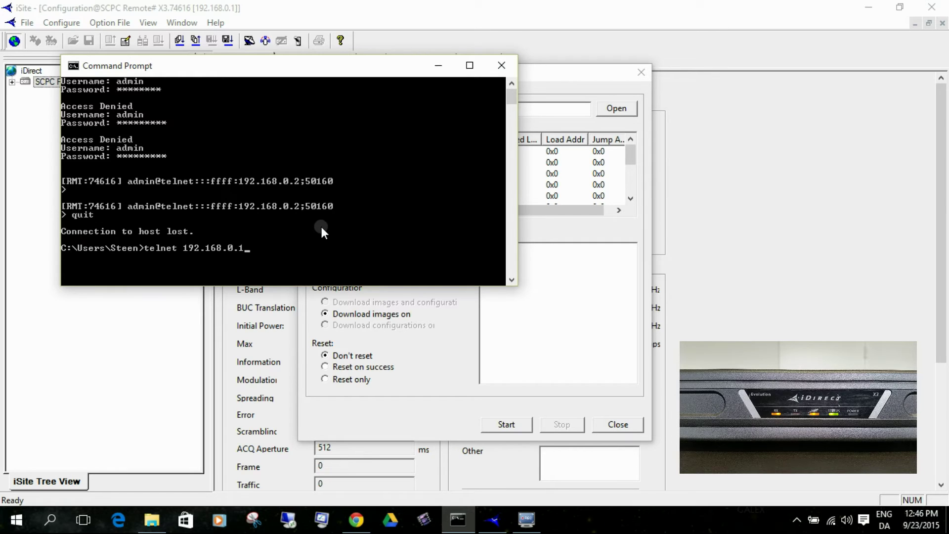
{"action": "key", "text": "Return"}
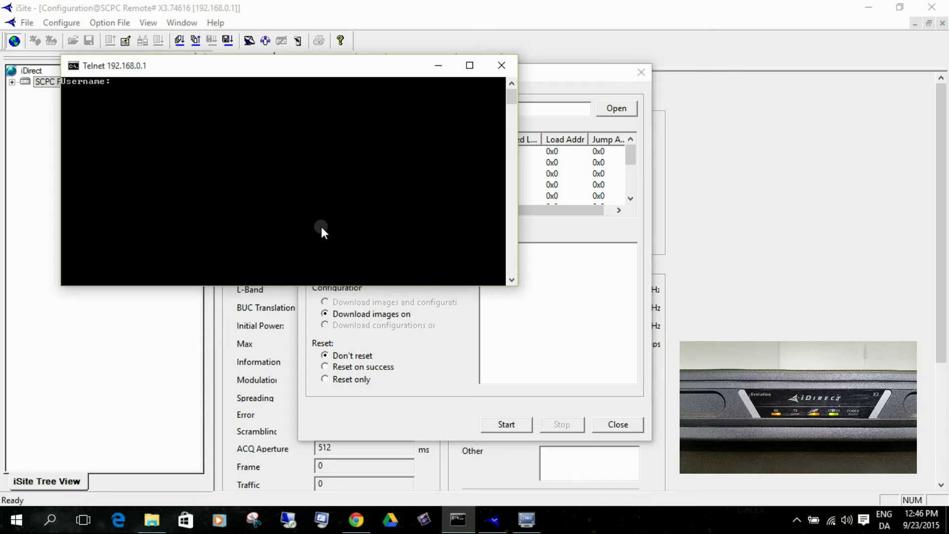
{"action": "type", "text": "admin"}
{"action": "key", "text": "Return"}
{"action": "type", "text": "****"}
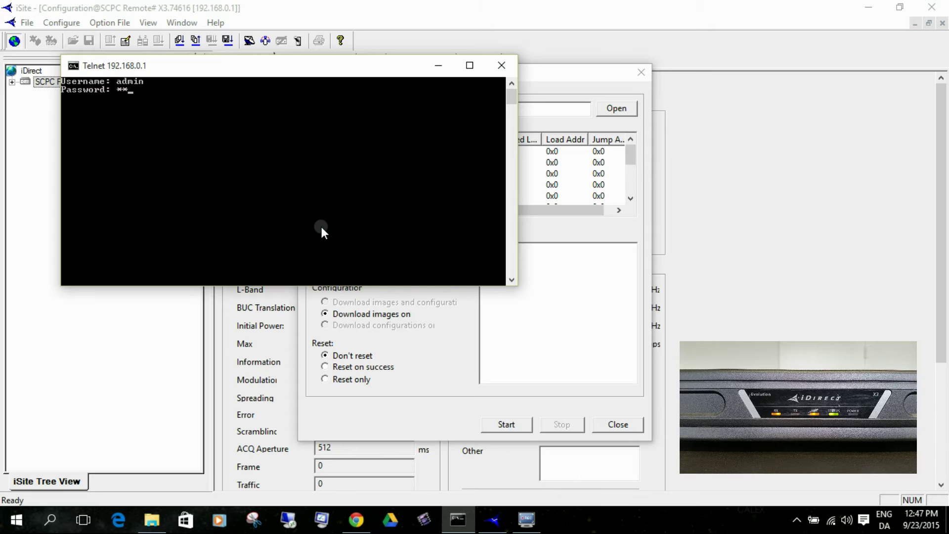
{"action": "type", "text": "*****"}
{"action": "key", "text": "Return"}
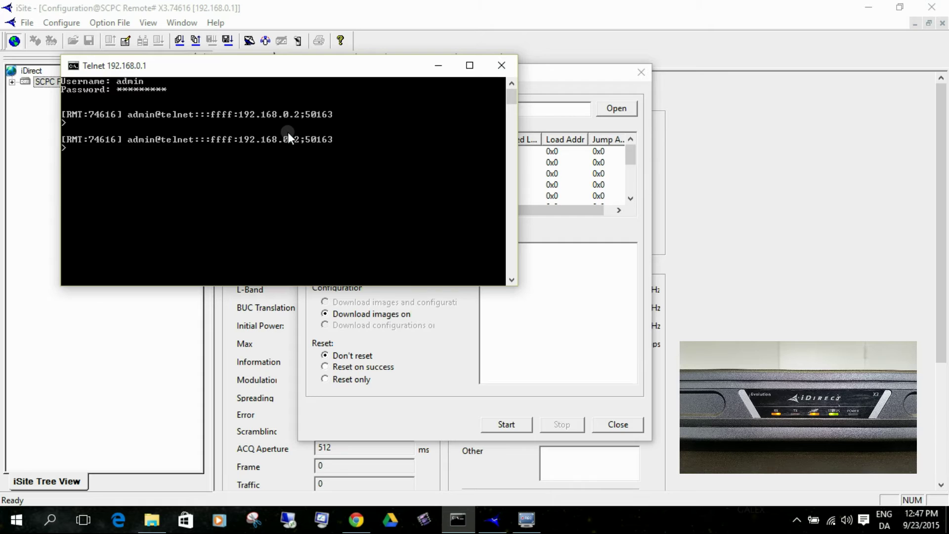
Send evo_x3_x5_bsp-14.0.3.5.pkg to the modem and follow its flashing in the telnet console
{"action": "left_click", "coordinate": [426, 355]}
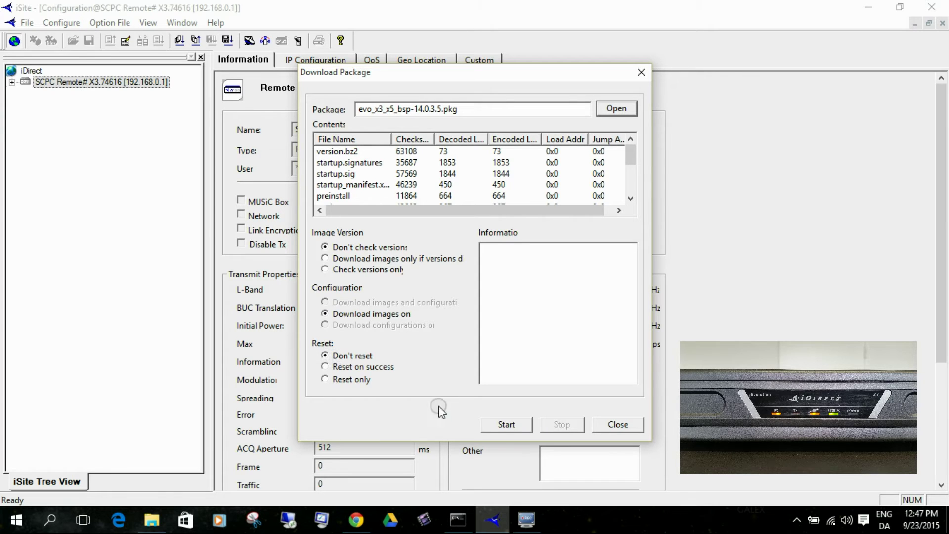
{"action": "left_click", "coordinate": [497, 427]}
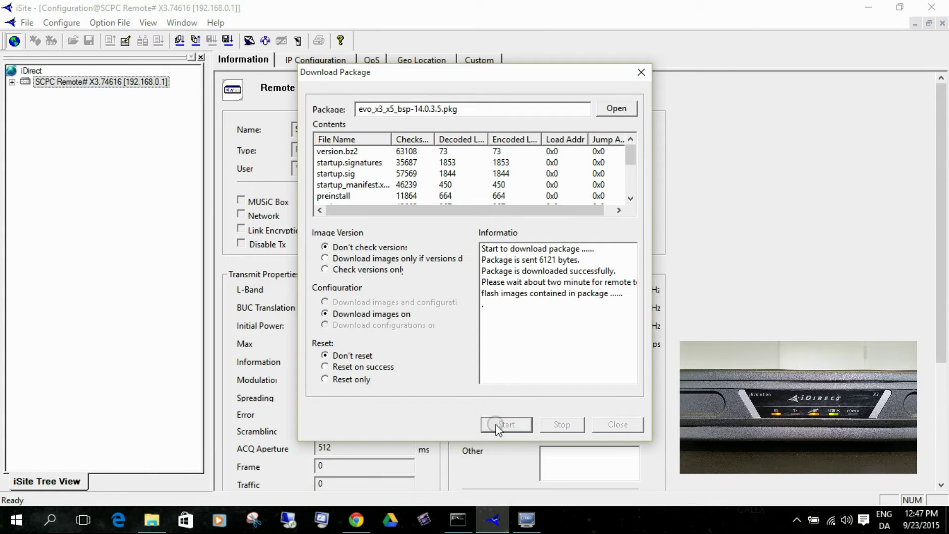
{"action": "left_click", "coordinate": [458, 519]}
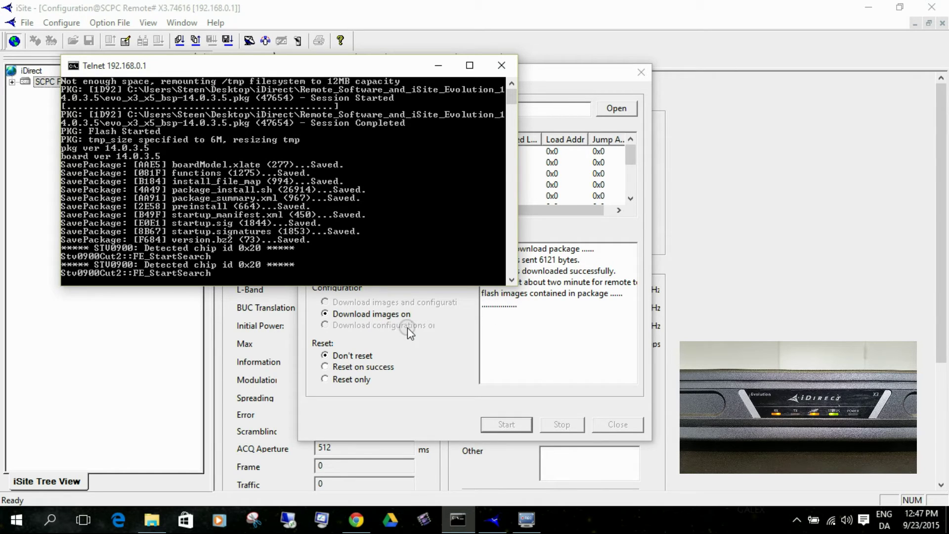
Check the bsp flash in telnet until it shows PKG: Flash Completed, ending on iSite's Download Package window
{"action": "left_click", "coordinate": [463, 333]}
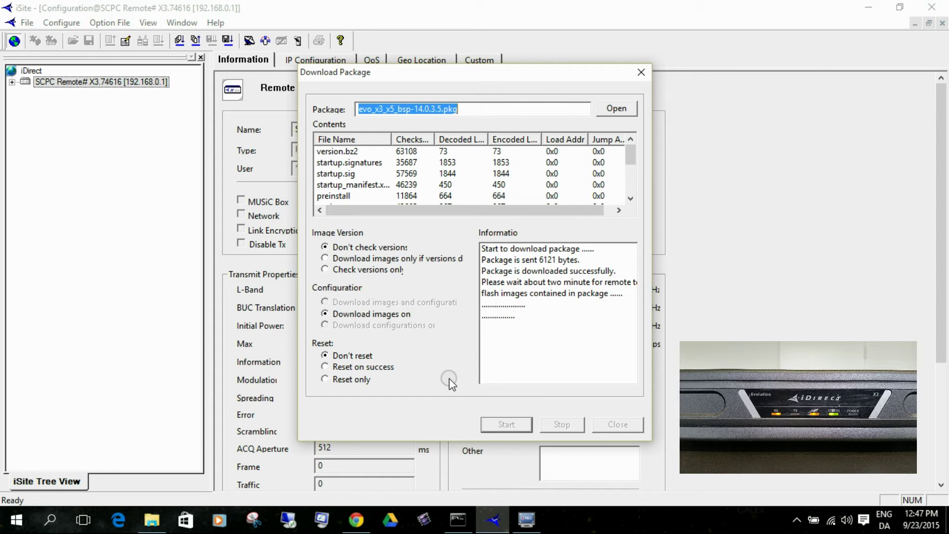
{"action": "left_click", "coordinate": [456, 512]}
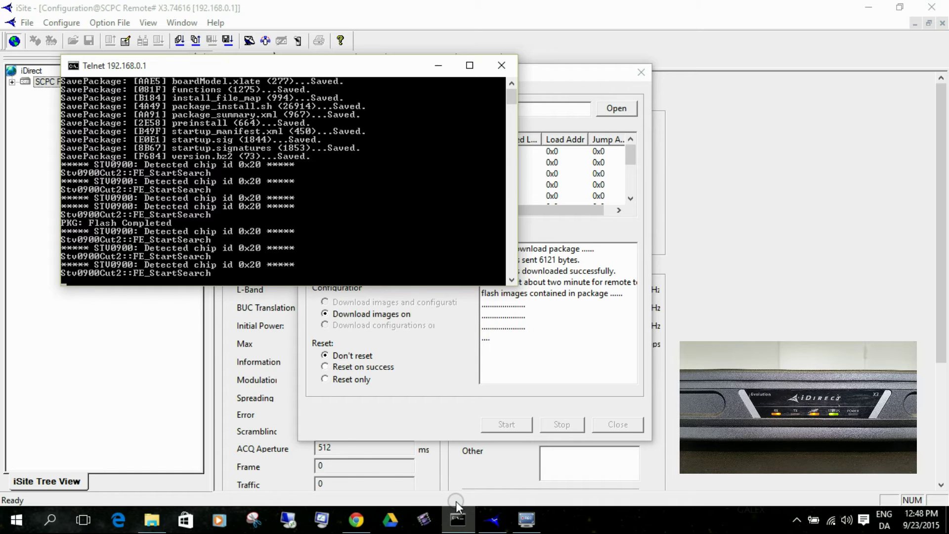
{"action": "left_click", "coordinate": [601, 341]}
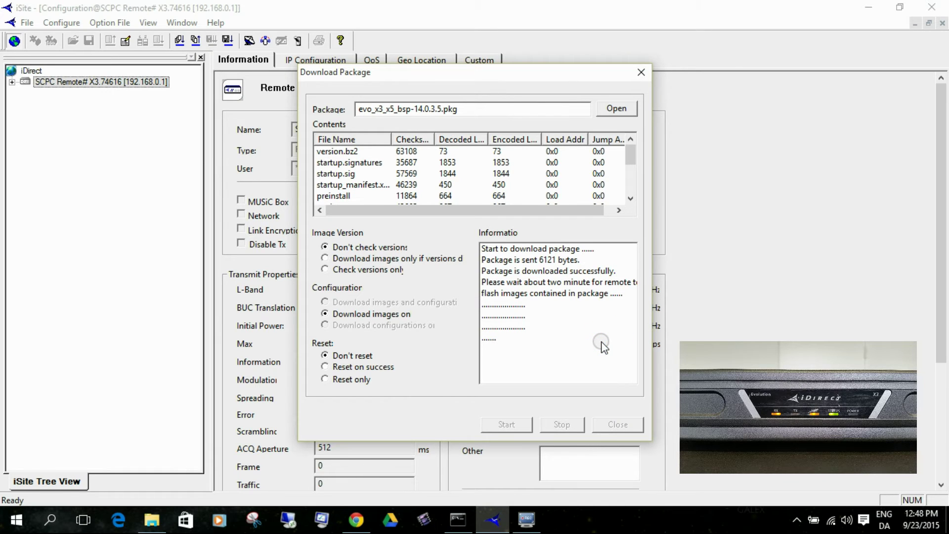
{"action": "left_click", "coordinate": [458, 519]}
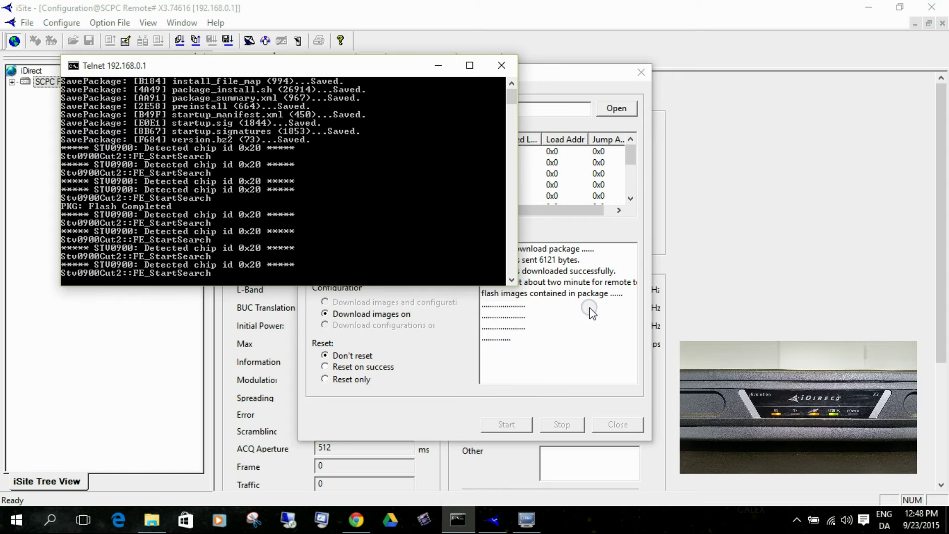
{"action": "left_click", "coordinate": [547, 349]}
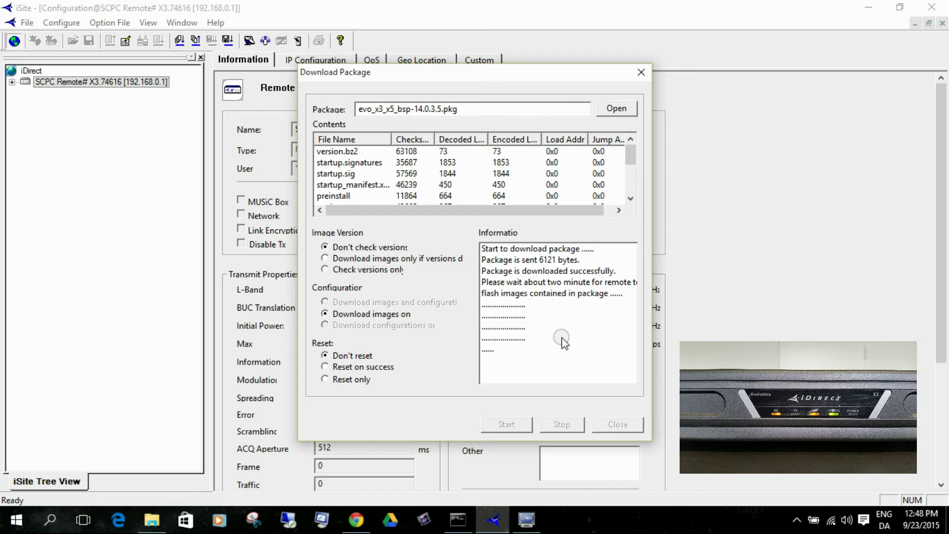
Bring the Telnet 192.168.0.1 console forward to watch the bsp flash output
{"action": "left_click", "coordinate": [460, 519]}
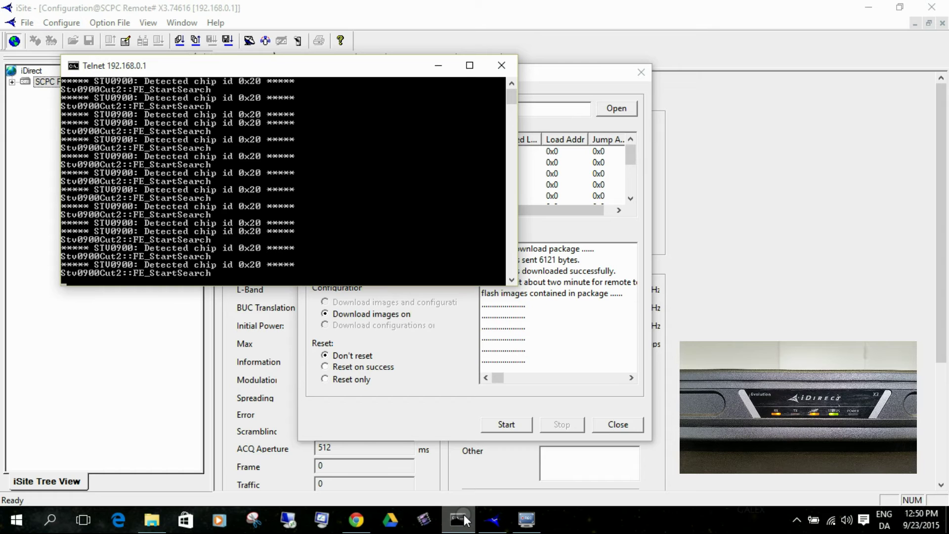
Load evo_x3_x5_rmt-14.0.3.5.pkg in Download Package with Don't reset, and start sending it
{"action": "left_click", "coordinate": [565, 365]}
{"action": "left_click", "coordinate": [611, 114]}
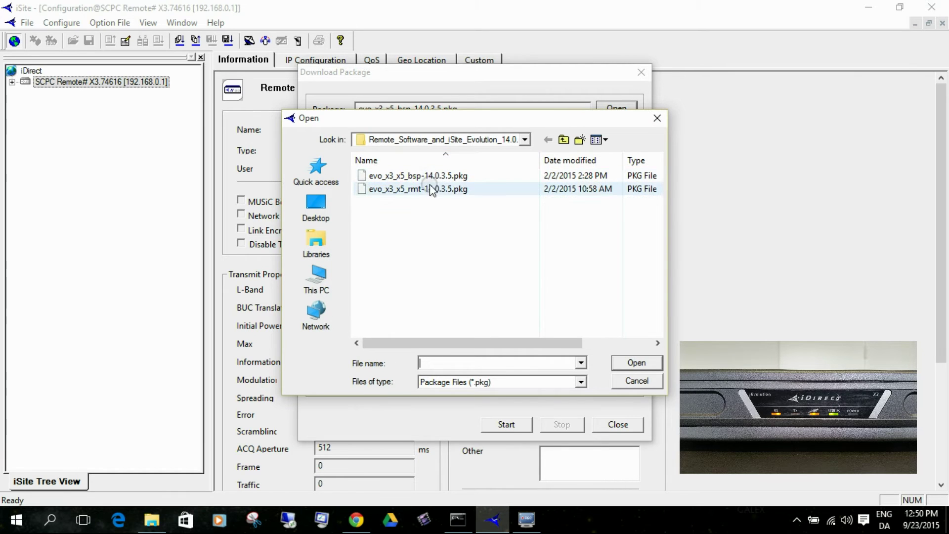
{"action": "left_click", "coordinate": [426, 189]}
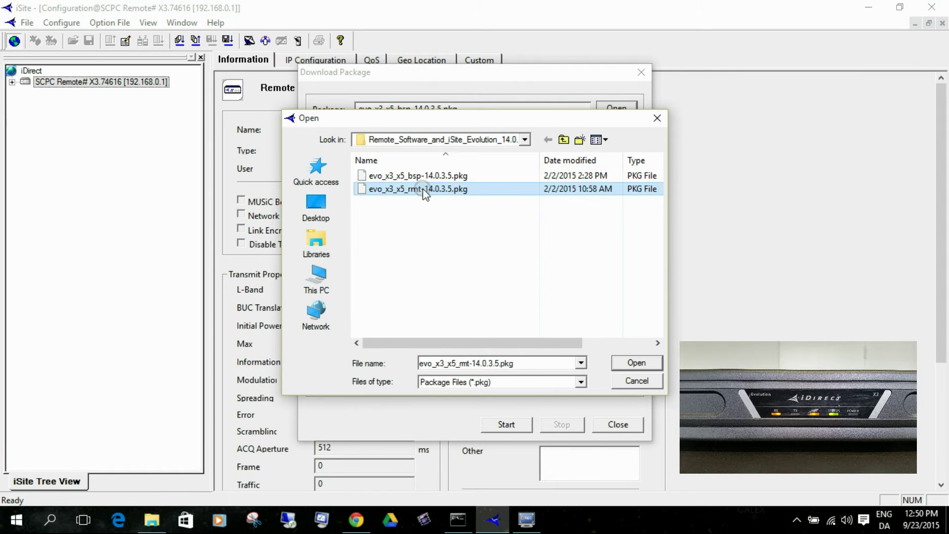
{"action": "left_click", "coordinate": [626, 363]}
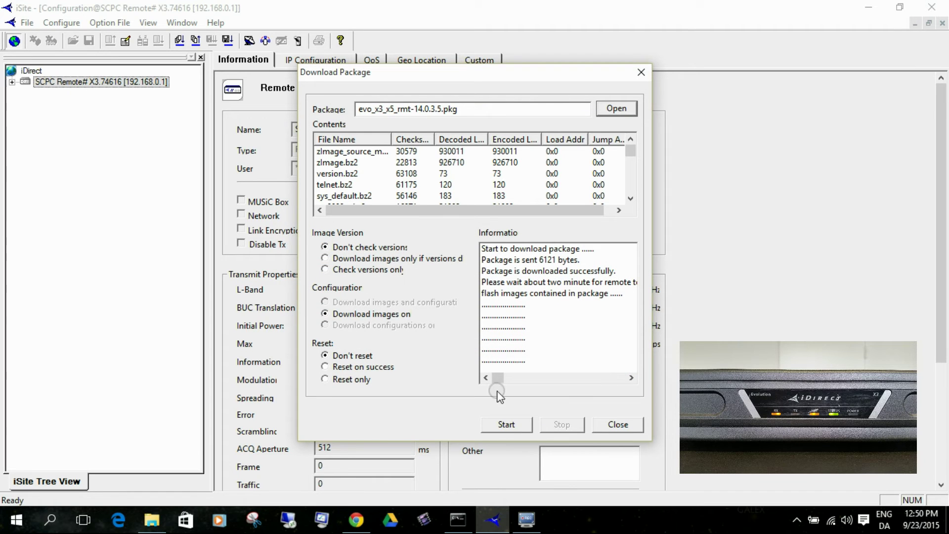
{"action": "left_click", "coordinate": [335, 357]}
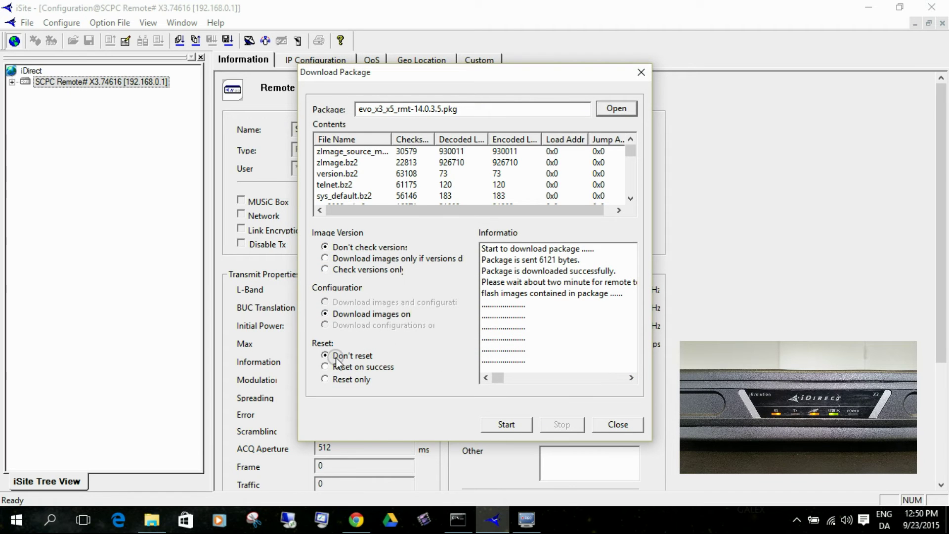
{"action": "left_click", "coordinate": [511, 423]}
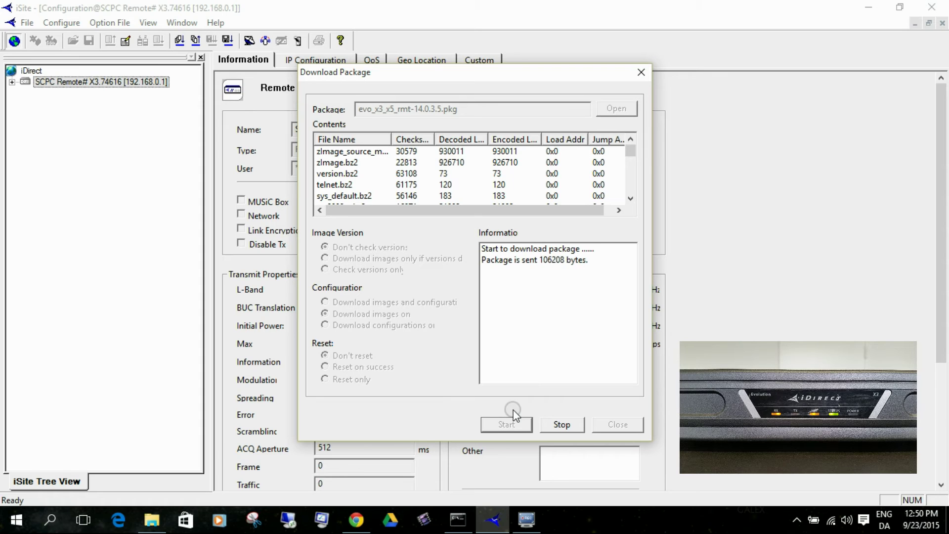
Watch the telnet console until the rmt transfer completes and PKG: Flash Completed appears
{"action": "left_click", "coordinate": [458, 519]}
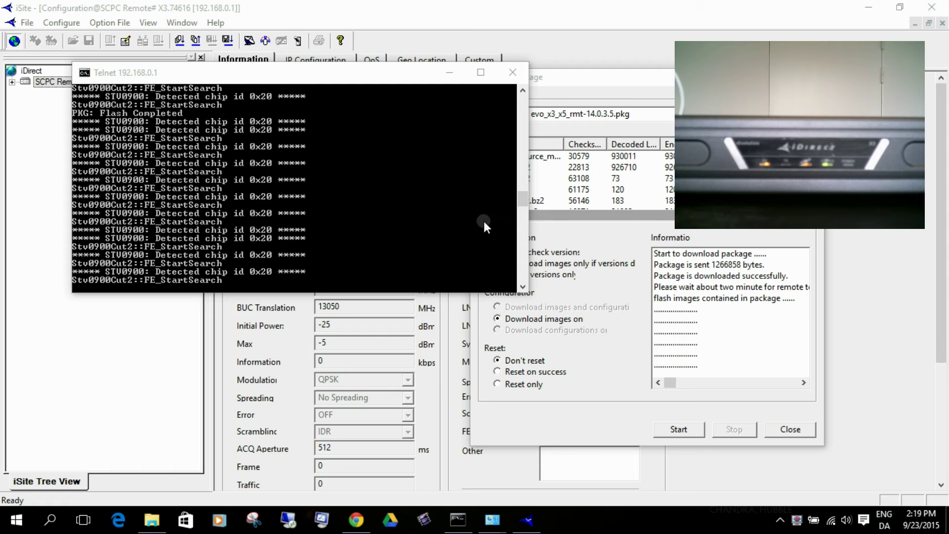
Scroll the telnet output to confirm PKG: Flash Completed, then close the Download Package dialog
{"action": "mouse_move", "coordinate": [519, 203]}
{"action": "left_mouse_down"}
{"action": "mouse_move", "coordinate": [508, 106]}
{"action": "mouse_move", "coordinate": [509, 203]}
{"action": "left_mouse_up"}
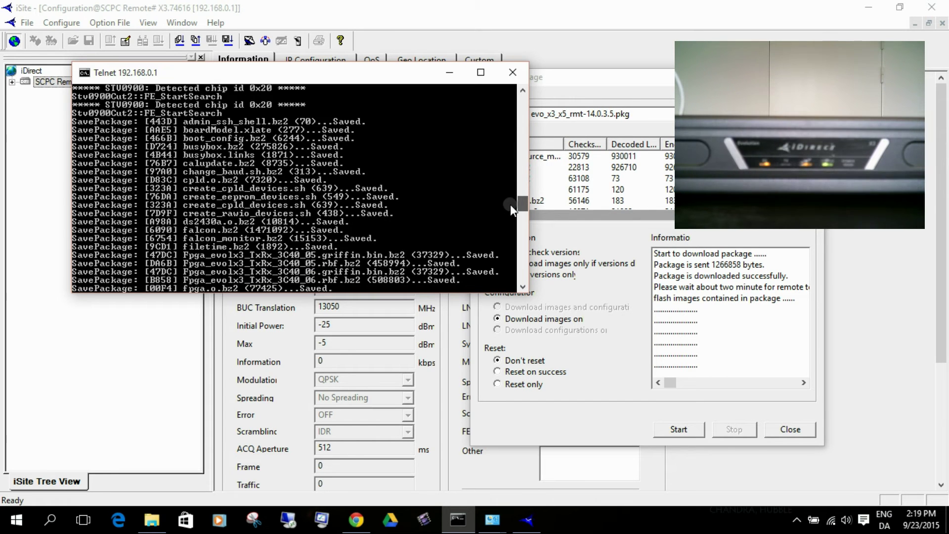
{"action": "left_click_drag", "start_coordinate": [510, 203], "coordinate": [520, 272]}
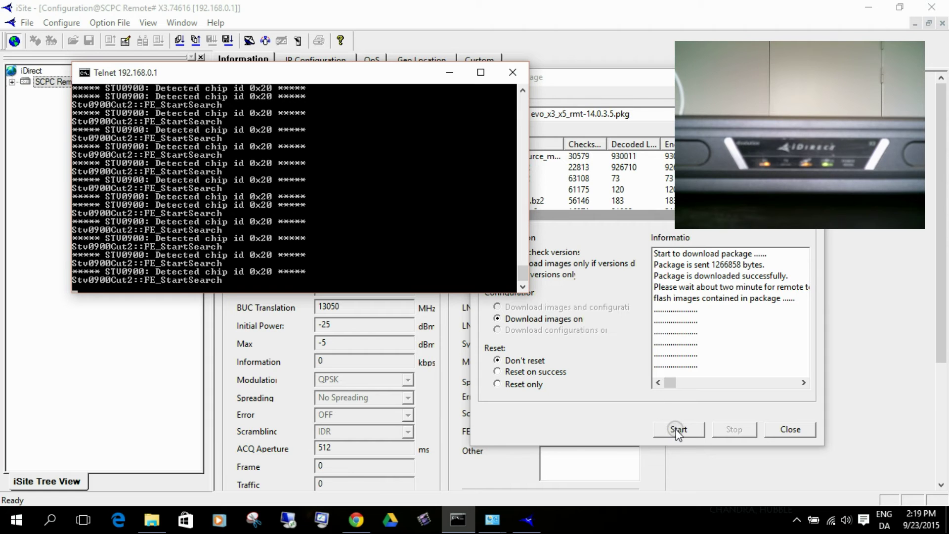
{"action": "left_click", "coordinate": [791, 429]}
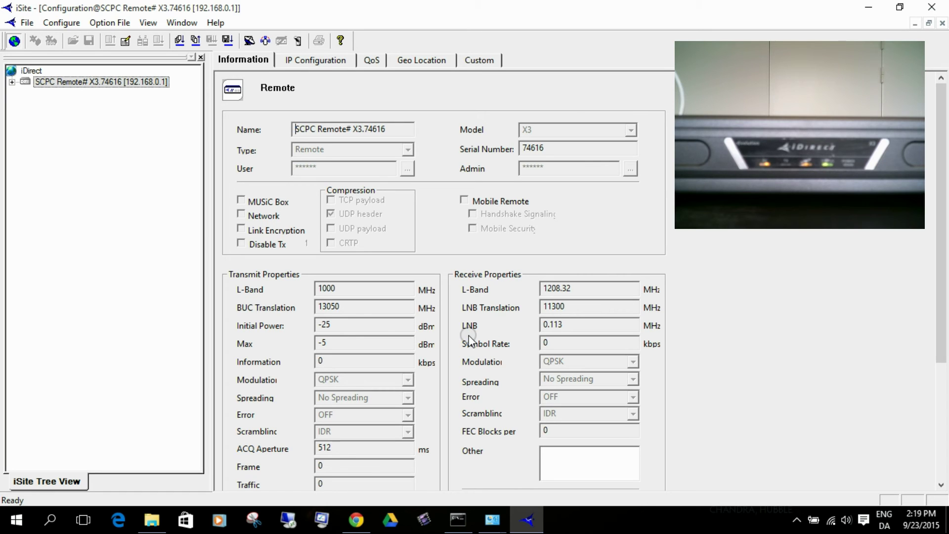
Download the option file 'Emperion VSAT - 74616.opt' from the Desktop to the modem
{"action": "left_click", "coordinate": [101, 28]}
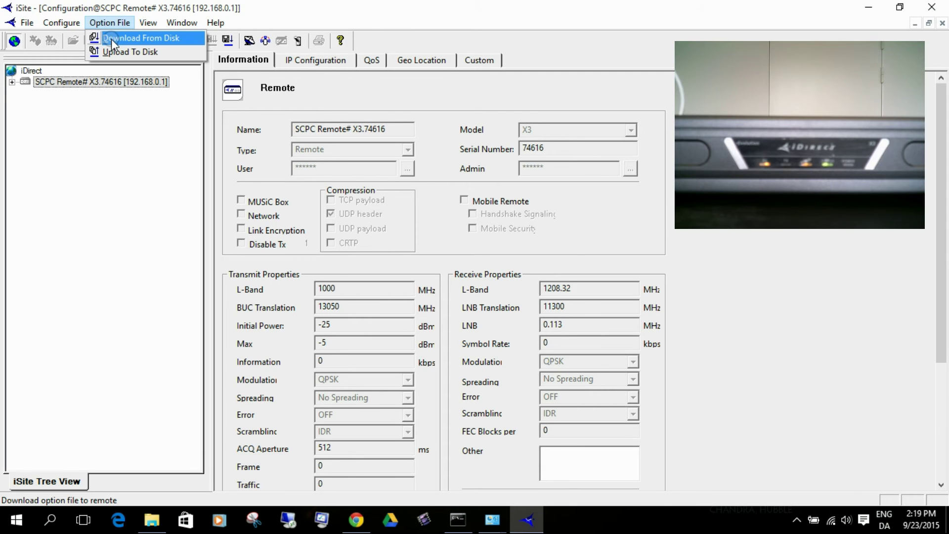
{"action": "left_click", "coordinate": [111, 39]}
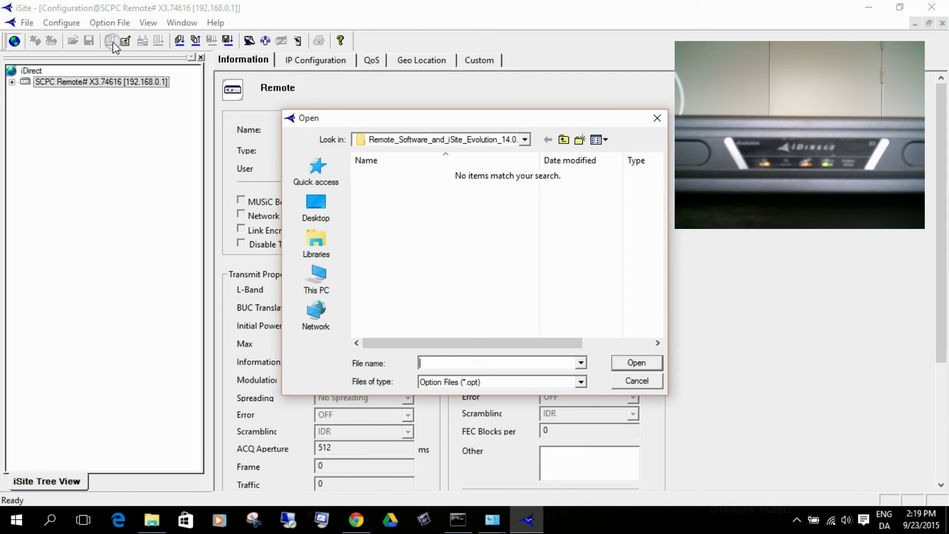
{"action": "left_click", "coordinate": [316, 208]}
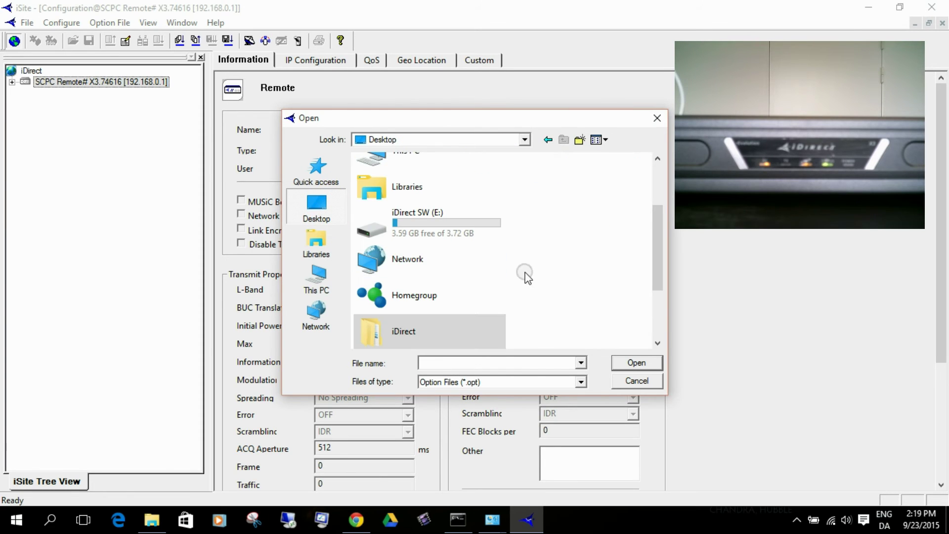
{"action": "left_click_drag", "start_coordinate": [653, 260], "coordinate": [662, 310]}
{"action": "left_click", "coordinate": [476, 291]}
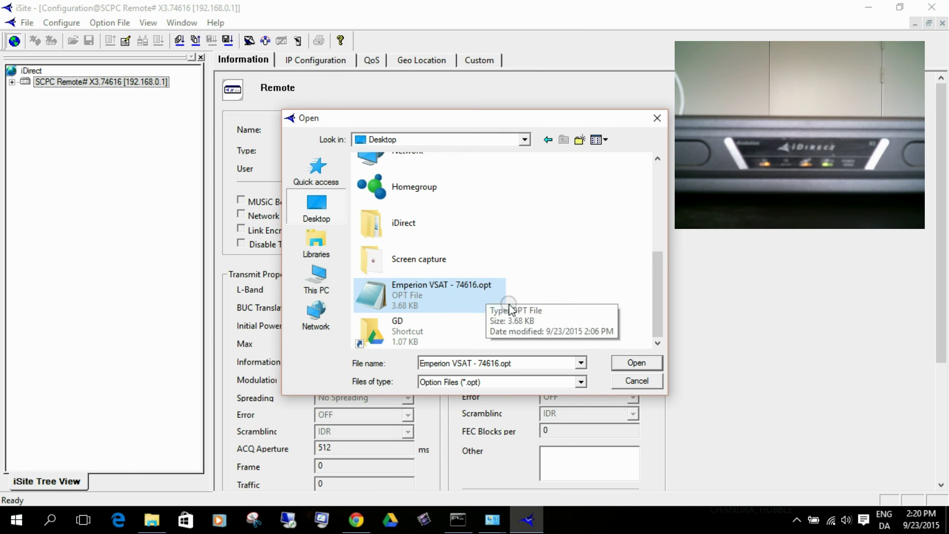
{"action": "left_click", "coordinate": [636, 363]}
{"action": "left_click", "coordinate": [512, 288]}
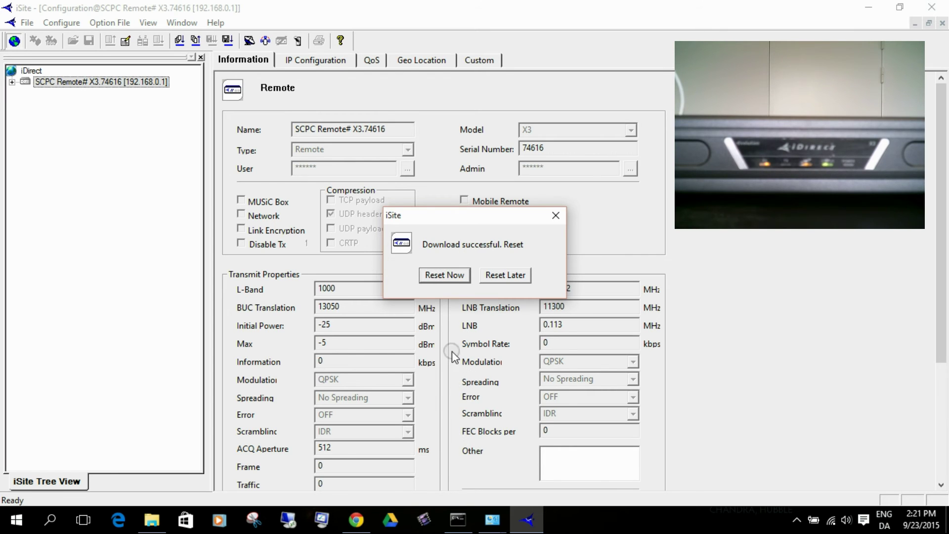
Reset the modem now, watch telnet disconnect, then open the Network and Sharing Center
{"action": "left_click", "coordinate": [447, 276]}
{"action": "left_click", "coordinate": [463, 522]}
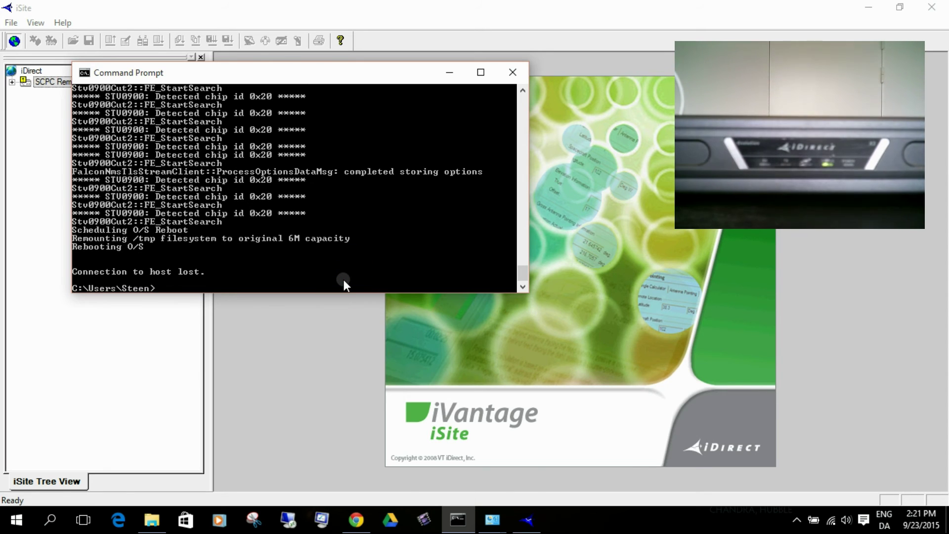
{"action": "right_click", "coordinate": [832, 521]}
{"action": "left_click", "coordinate": [830, 511]}
Set LAN-forbindelse's static IPv4 address to 80.88.145.194 and save the adapter properties
{"action": "left_click", "coordinate": [467, 106]}
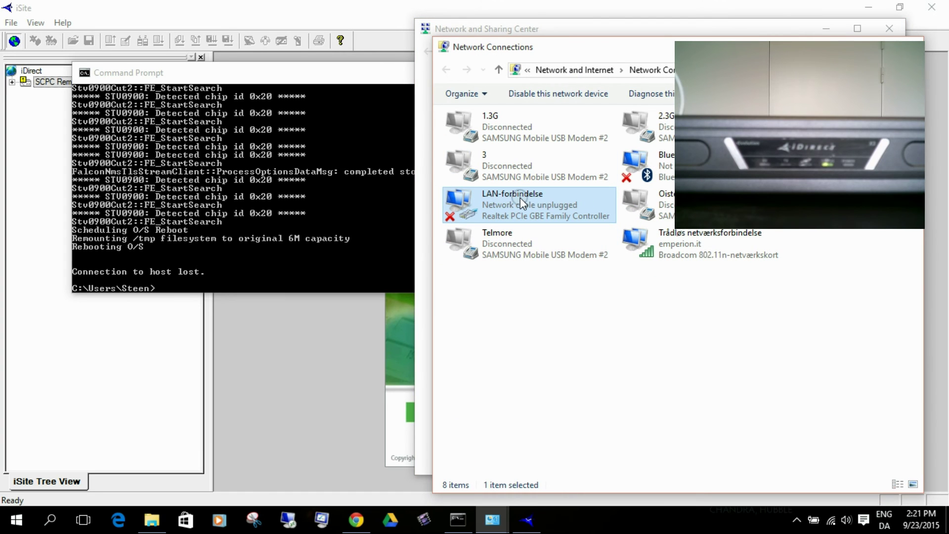
{"action": "right_click", "coordinate": [520, 197]}
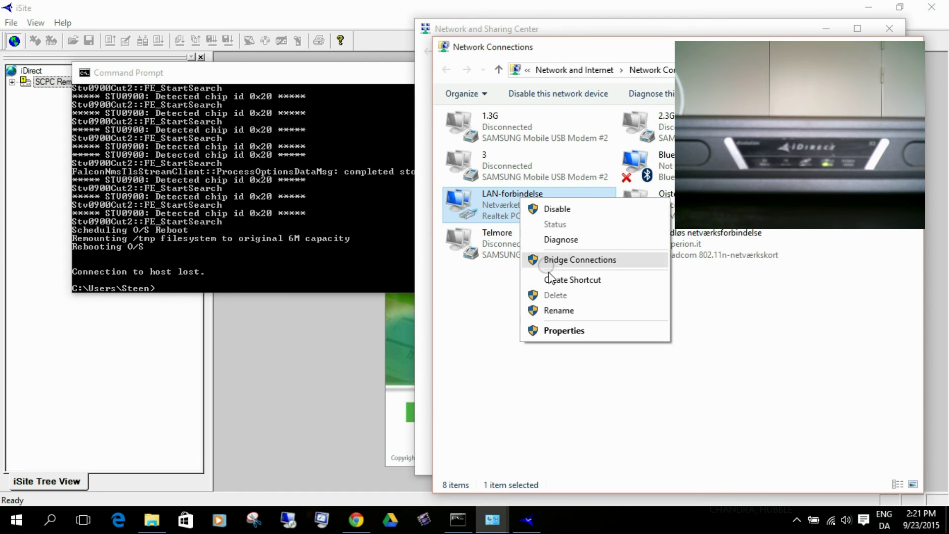
{"action": "left_click", "coordinate": [571, 328]}
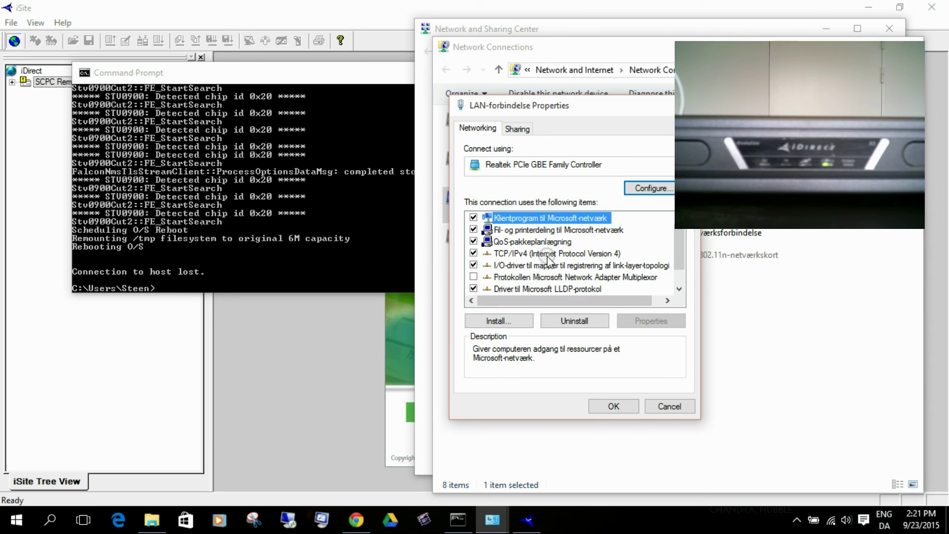
{"action": "left_click", "coordinate": [548, 253]}
{"action": "double_click", "coordinate": [547, 253]}
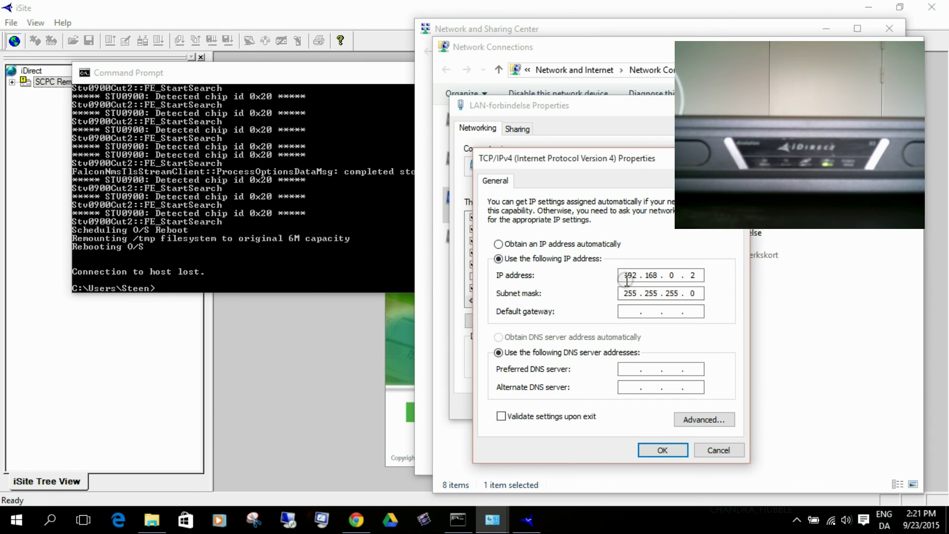
{"action": "type", "text": "80.88.145.194"}
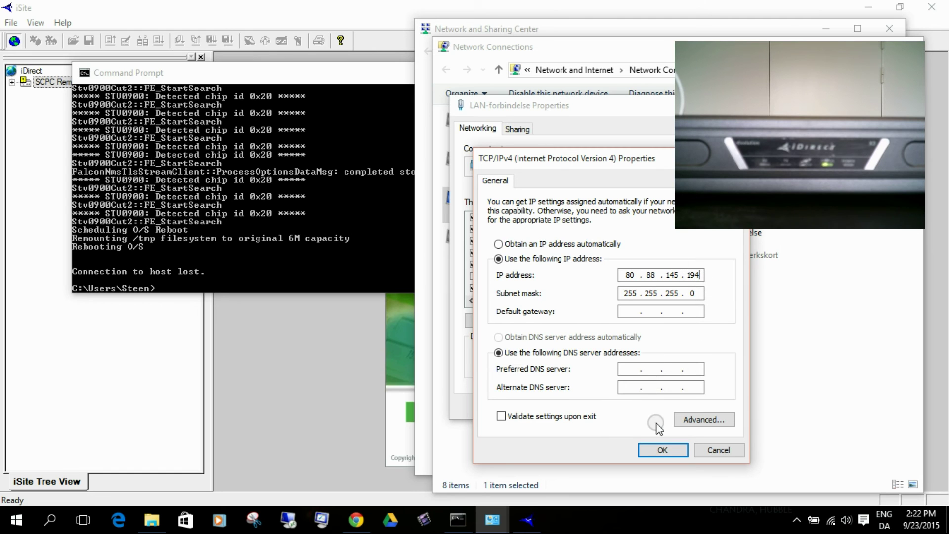
{"action": "left_click", "coordinate": [663, 450]}
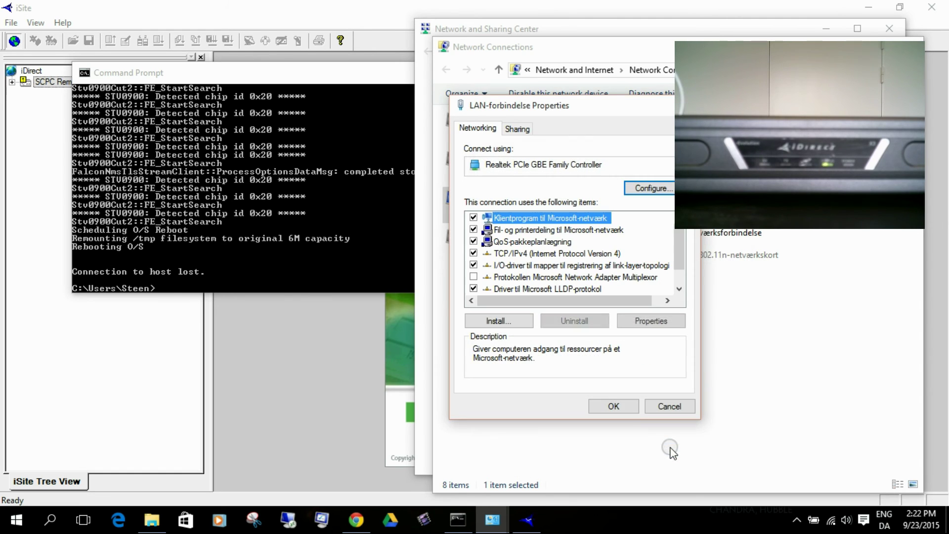
{"action": "left_click", "coordinate": [624, 405]}
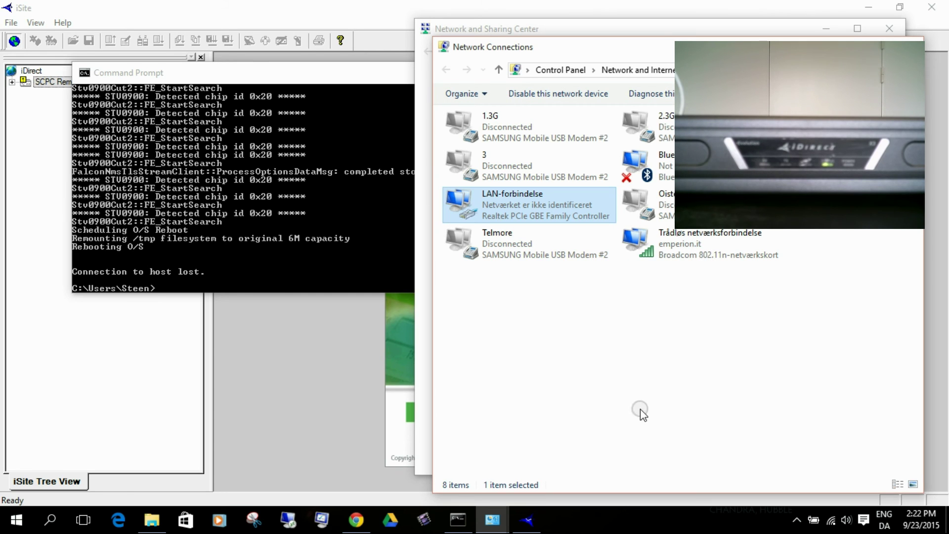
Run 'ping 80.88.145.193 -t' in Command Prompt until the rebooted modem replies
{"action": "left_click", "coordinate": [348, 226]}
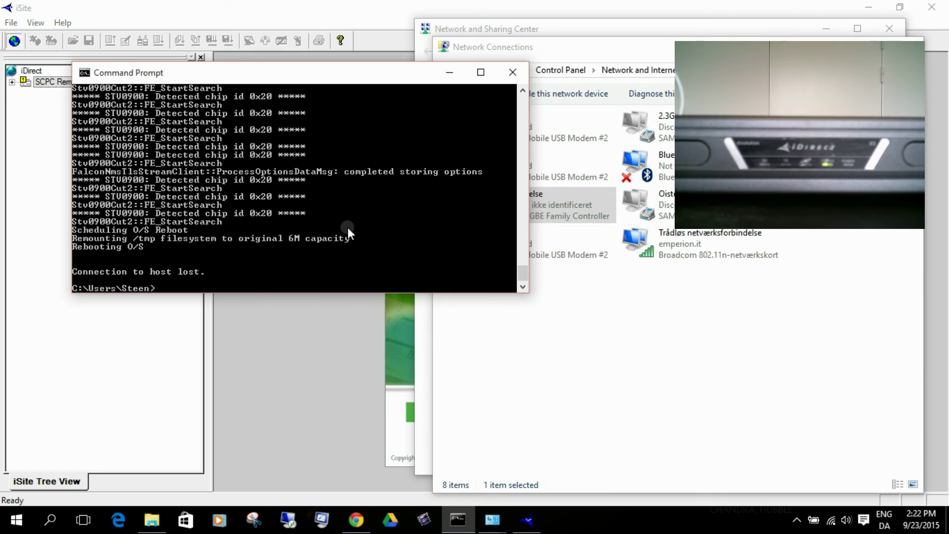
{"action": "type", "text": "ping "}
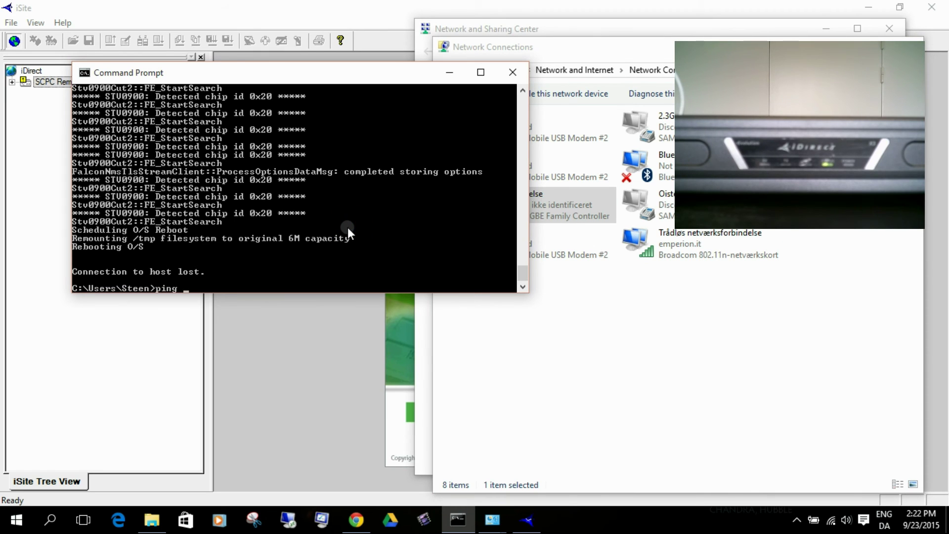
{"action": "type", "text": "80.88.145.19"}
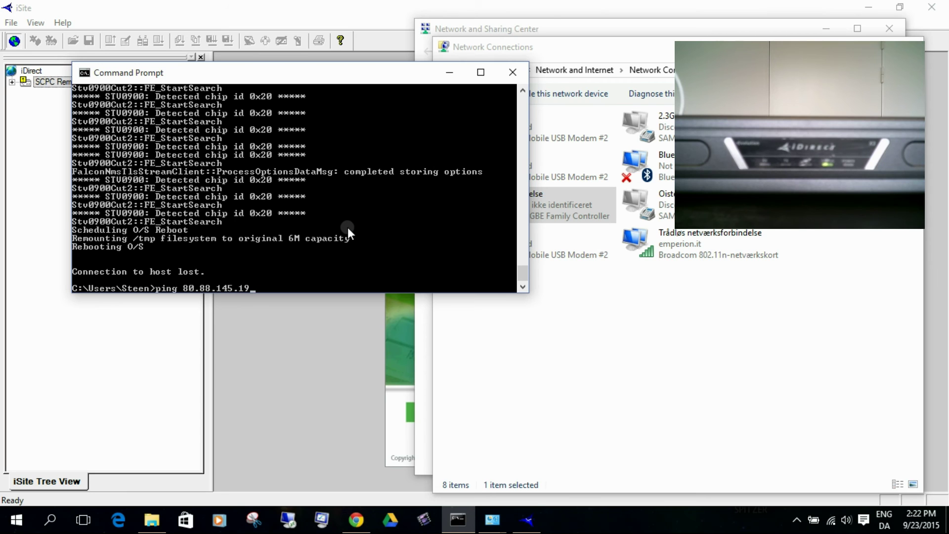
{"action": "type", "text": "3 -t"}
{"action": "key", "text": "Return"}
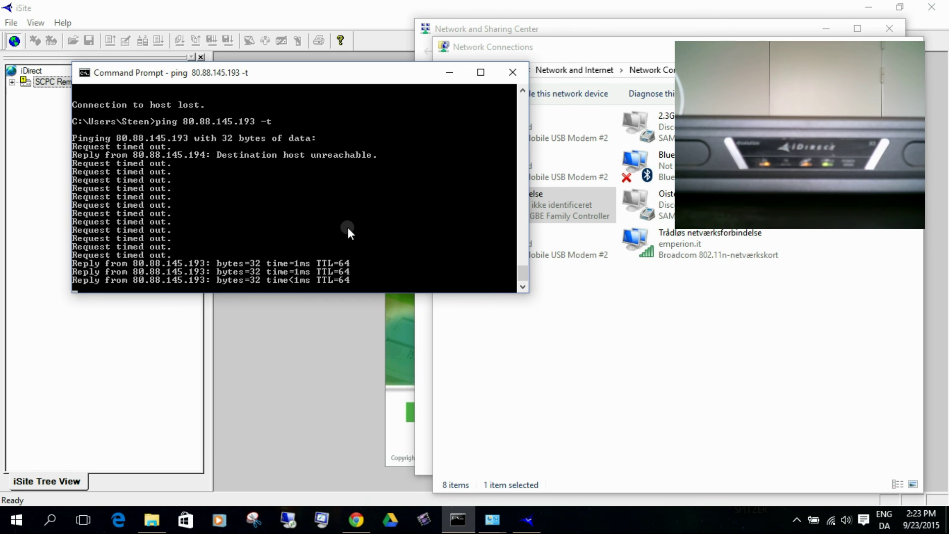
Delete the old 192.168.0.1 SCPC Remote entry from the iSite tree
{"action": "left_click", "coordinate": [70, 374]}
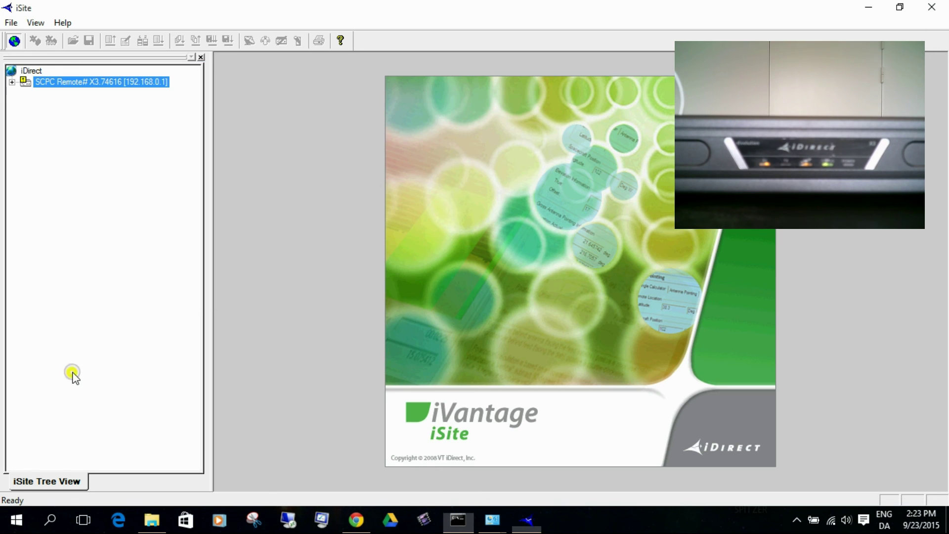
{"action": "right_click", "coordinate": [31, 82]}
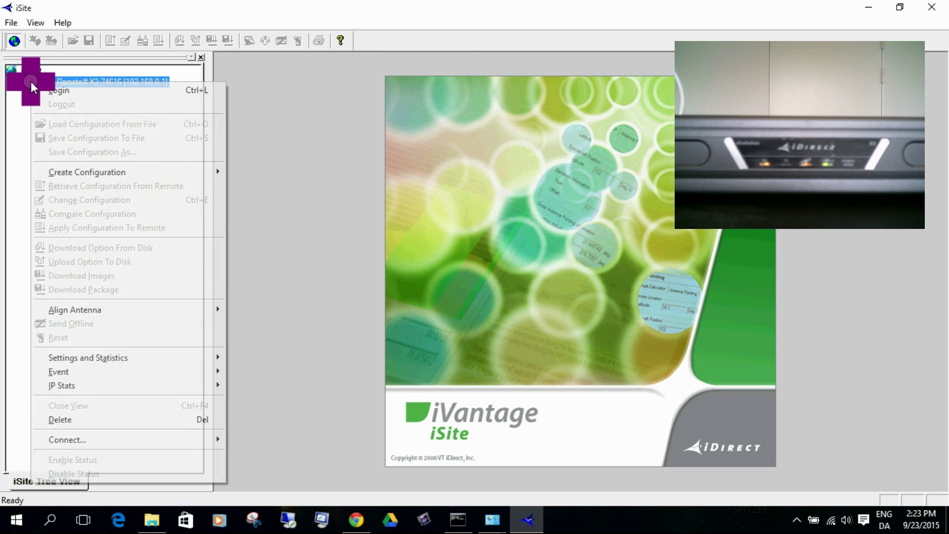
{"action": "left_click", "coordinate": [84, 418]}
{"action": "left_click", "coordinate": [482, 295]}
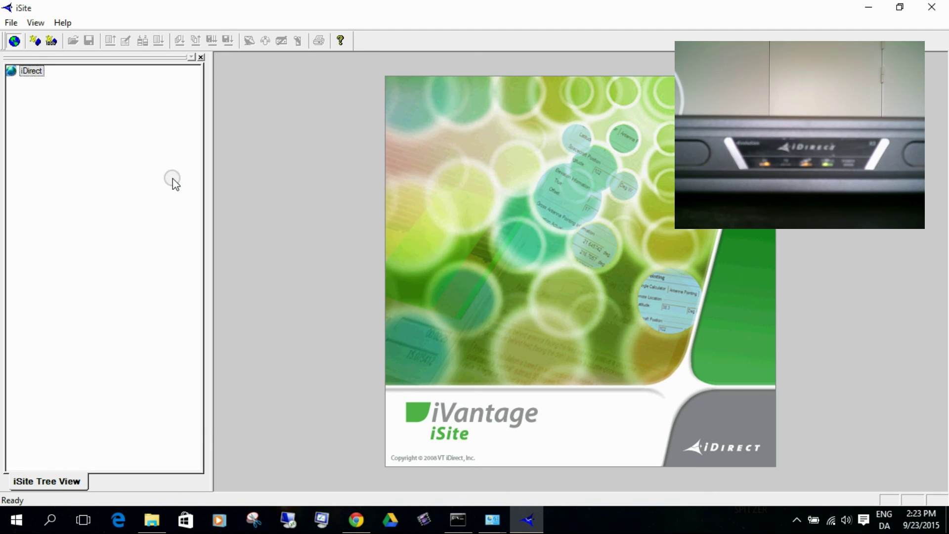
Create a new remote under iDirect and log in at 80.88.145.193 with the Admin password
{"action": "right_click", "coordinate": [32, 72]}
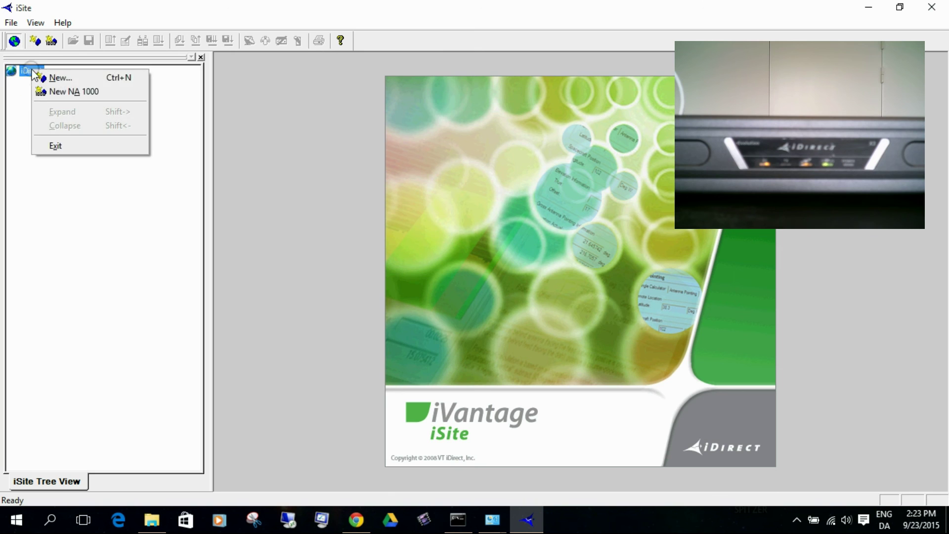
{"action": "left_click", "coordinate": [64, 78]}
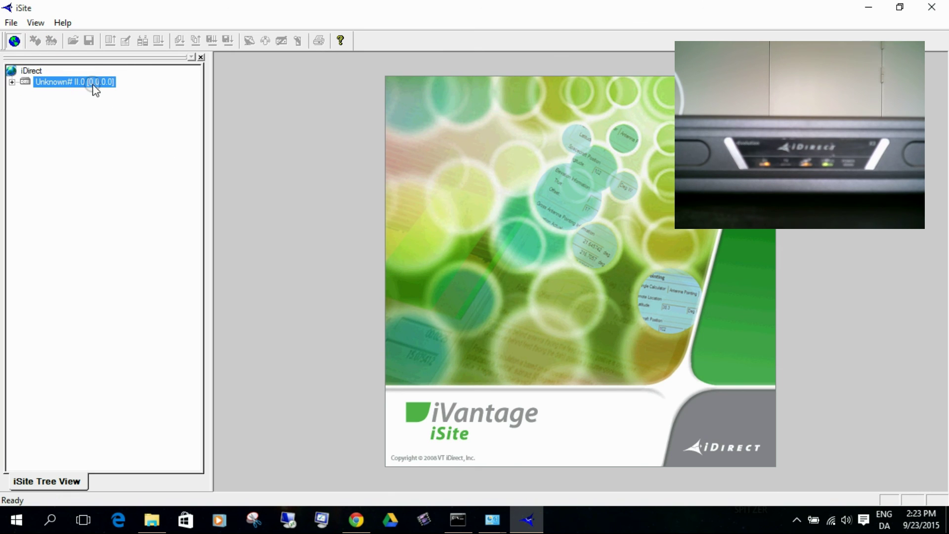
{"action": "right_click", "coordinate": [94, 82]}
{"action": "left_click", "coordinate": [108, 91]}
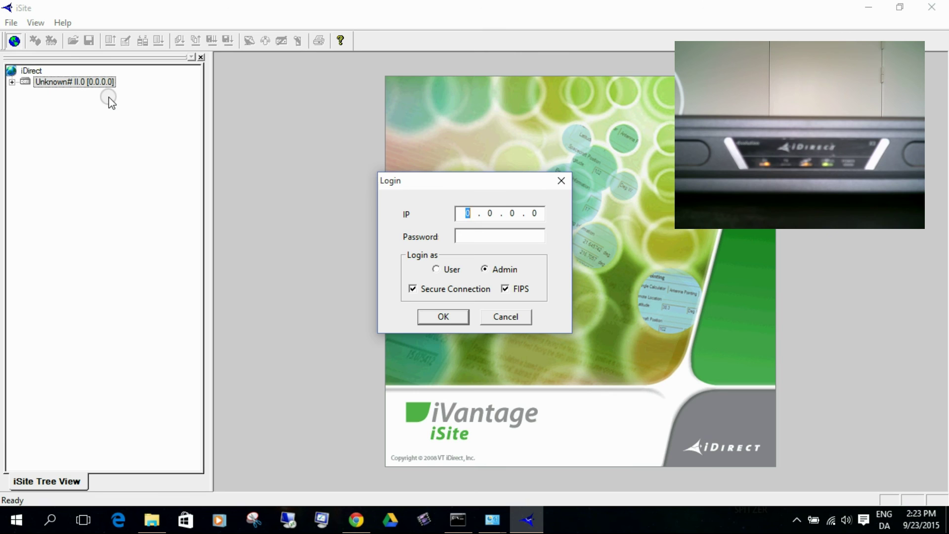
{"action": "type", "text": "80.88.145.1"}
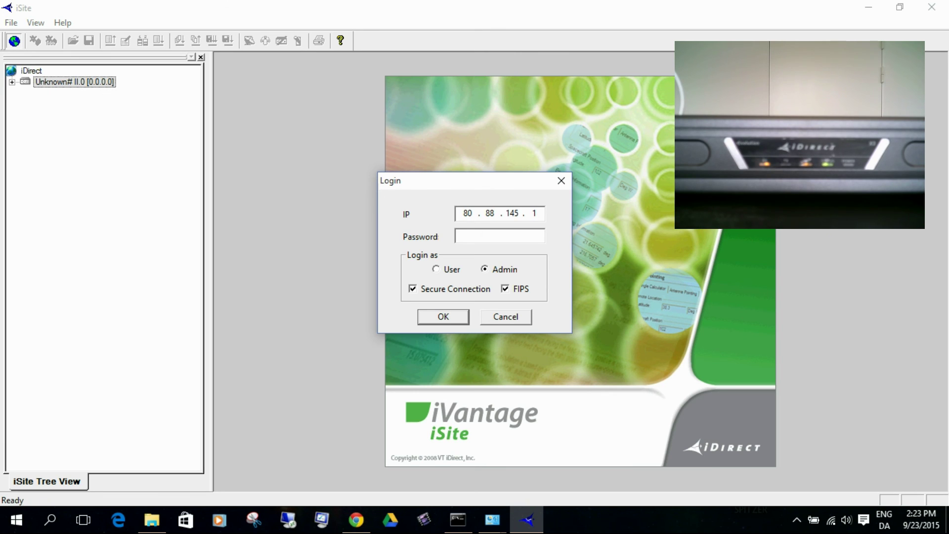
{"action": "type", "text": "93Password"}
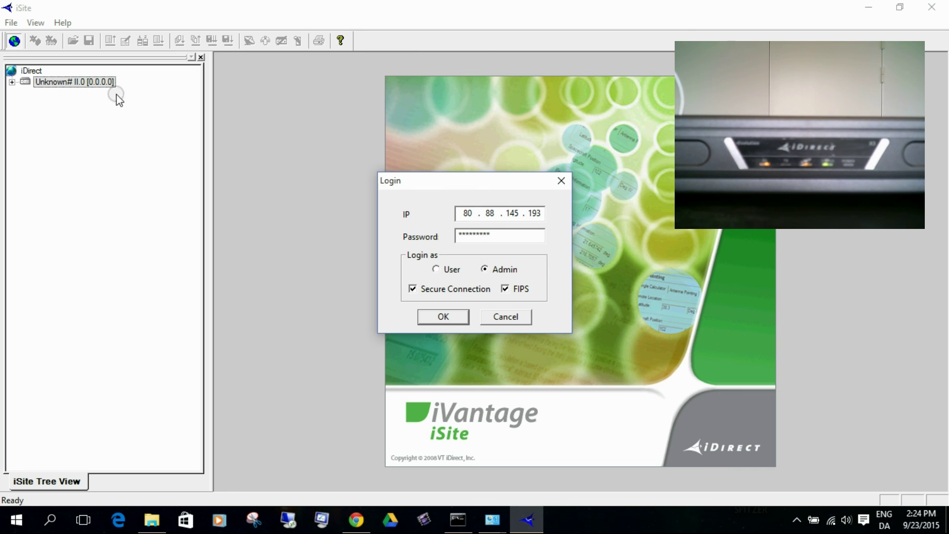
{"action": "left_click", "coordinate": [505, 289]}
{"action": "left_click", "coordinate": [436, 317]}
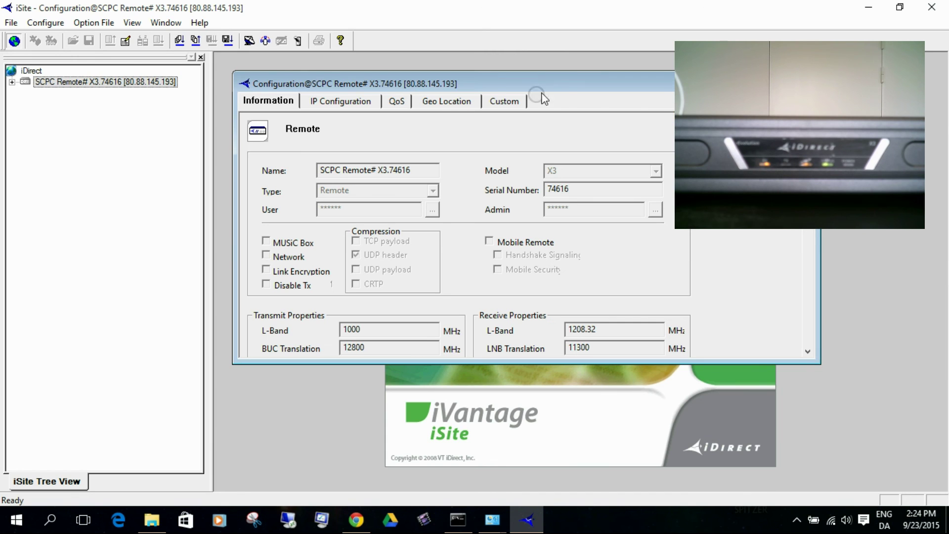
Maximize the Configuration window and expand the remote entry to see its login status
{"action": "left_click", "coordinate": [796, 83]}
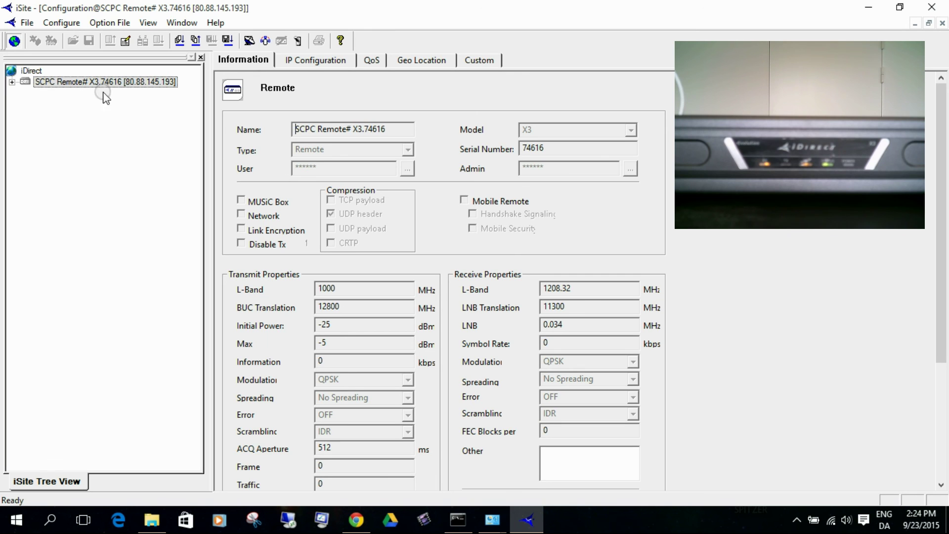
{"action": "left_click", "coordinate": [14, 82]}
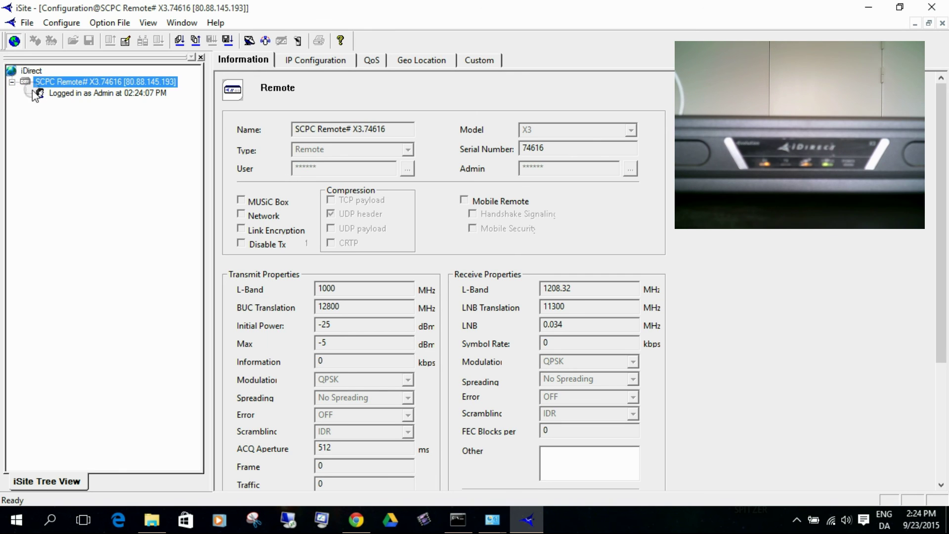
{"action": "left_click", "coordinate": [59, 92]}
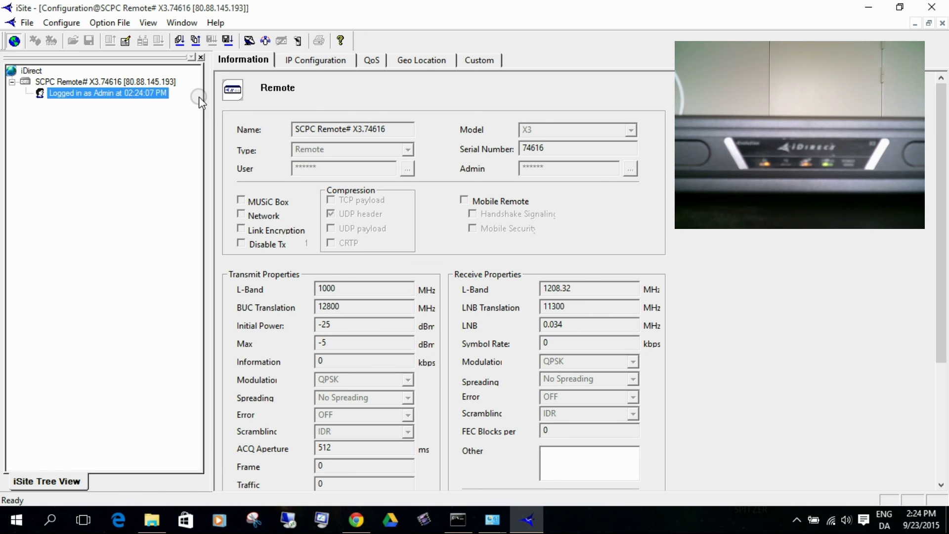
{"action": "left_click", "coordinate": [98, 82]}
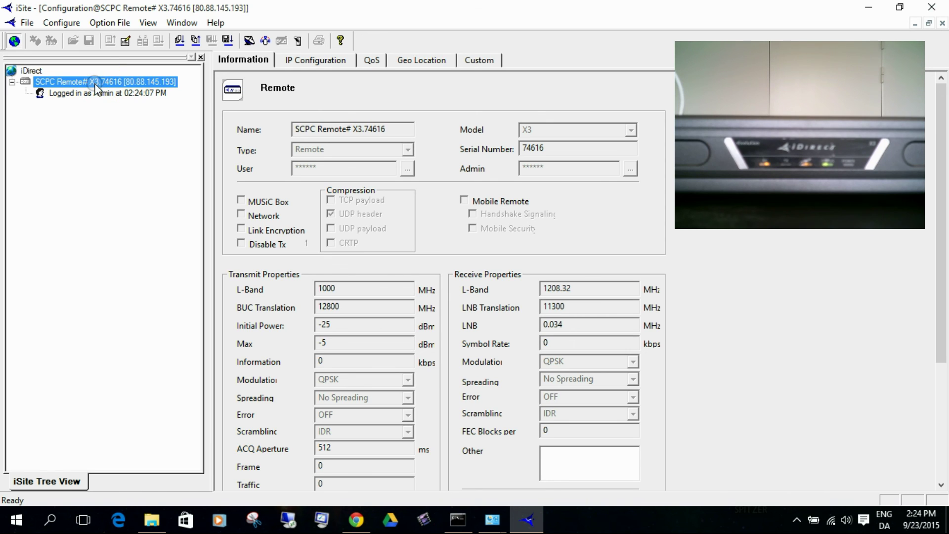
Review IP Configuration, QoS and Custom tabs, confirming LAN IP 80.88.145.193, then check the remote's options
{"action": "left_click", "coordinate": [293, 61]}
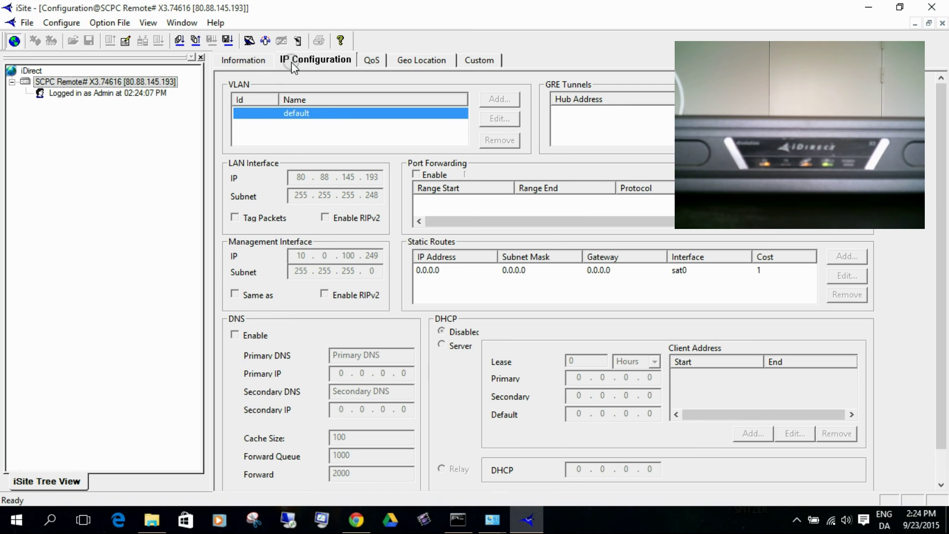
{"action": "left_click", "coordinate": [371, 62]}
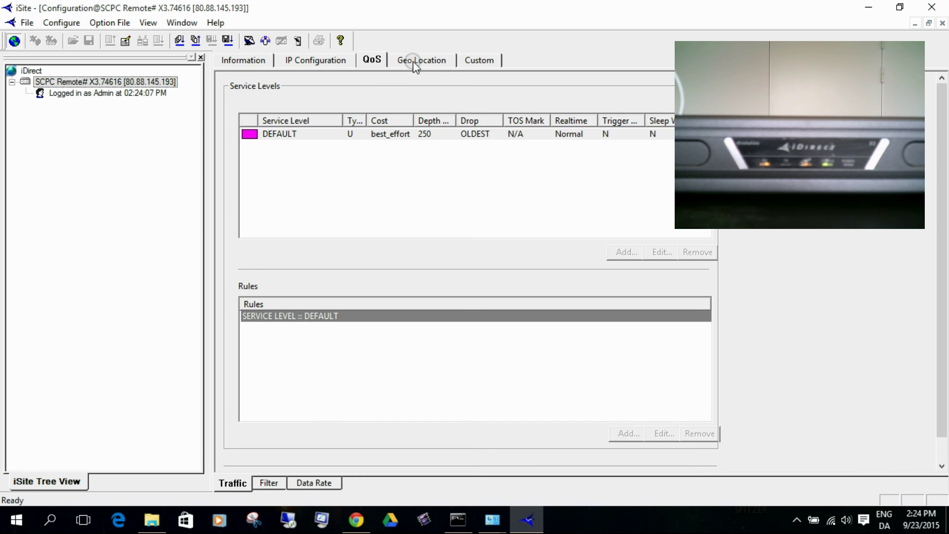
{"action": "left_click", "coordinate": [477, 62]}
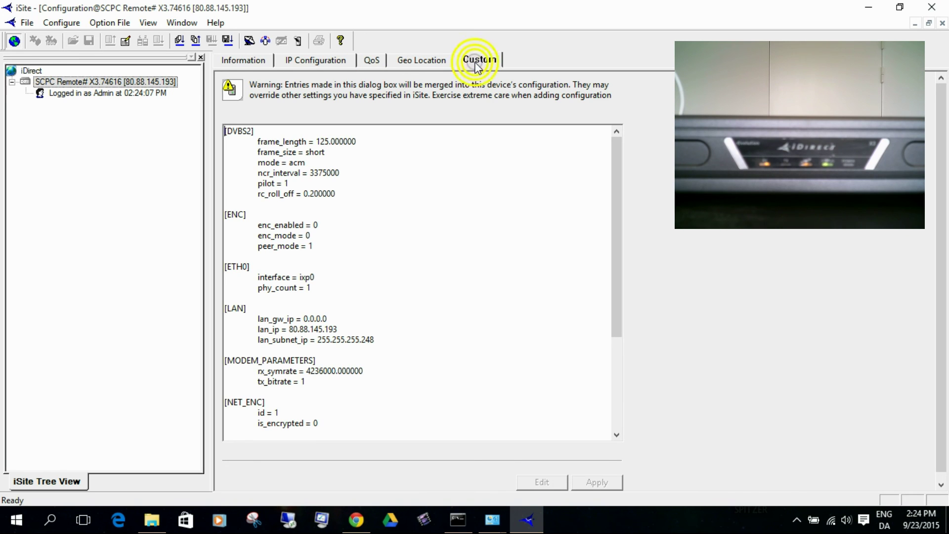
{"action": "left_click", "coordinate": [12, 82]}
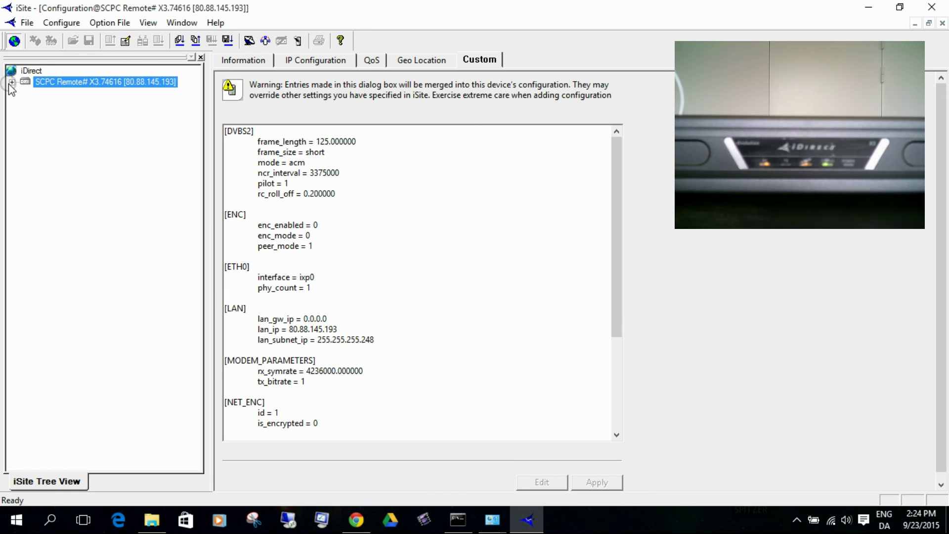
{"action": "right_click", "coordinate": [38, 85]}
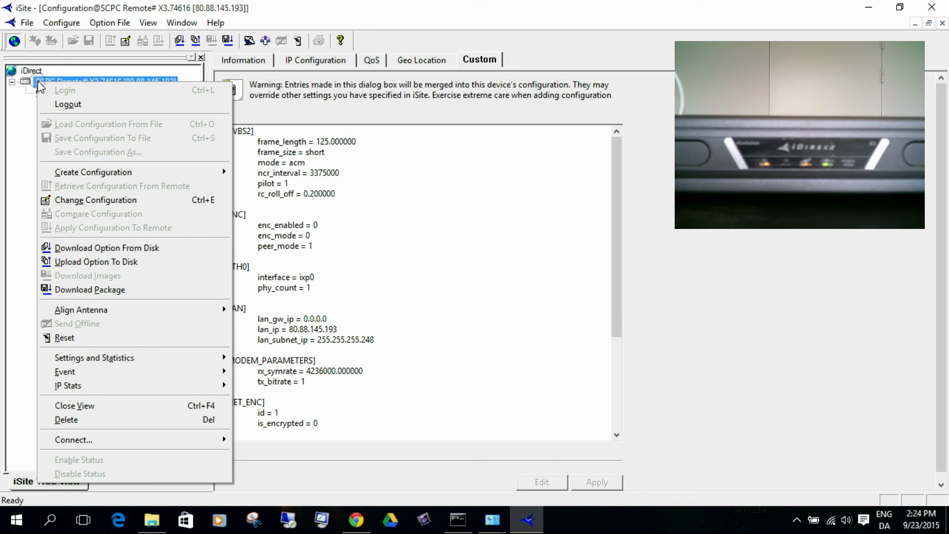
{"action": "left_click", "coordinate": [223, 357]}
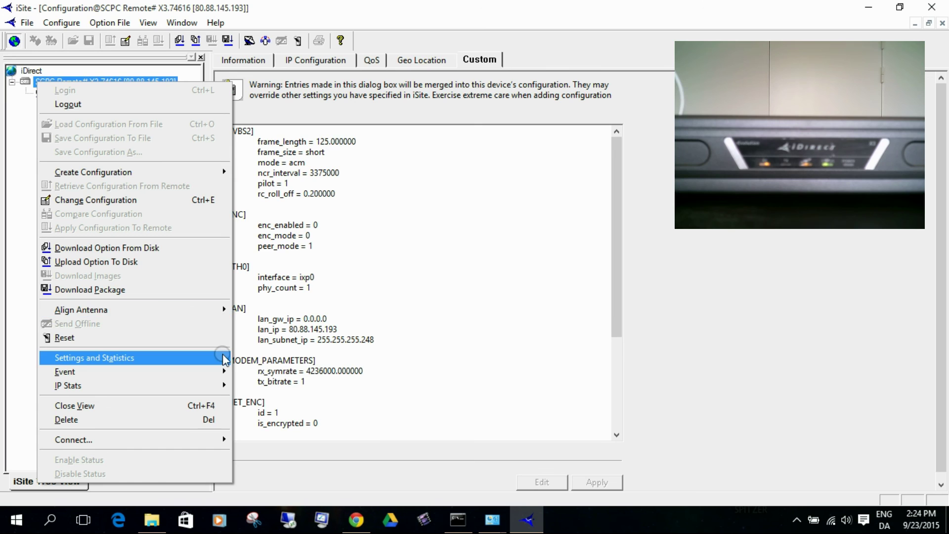